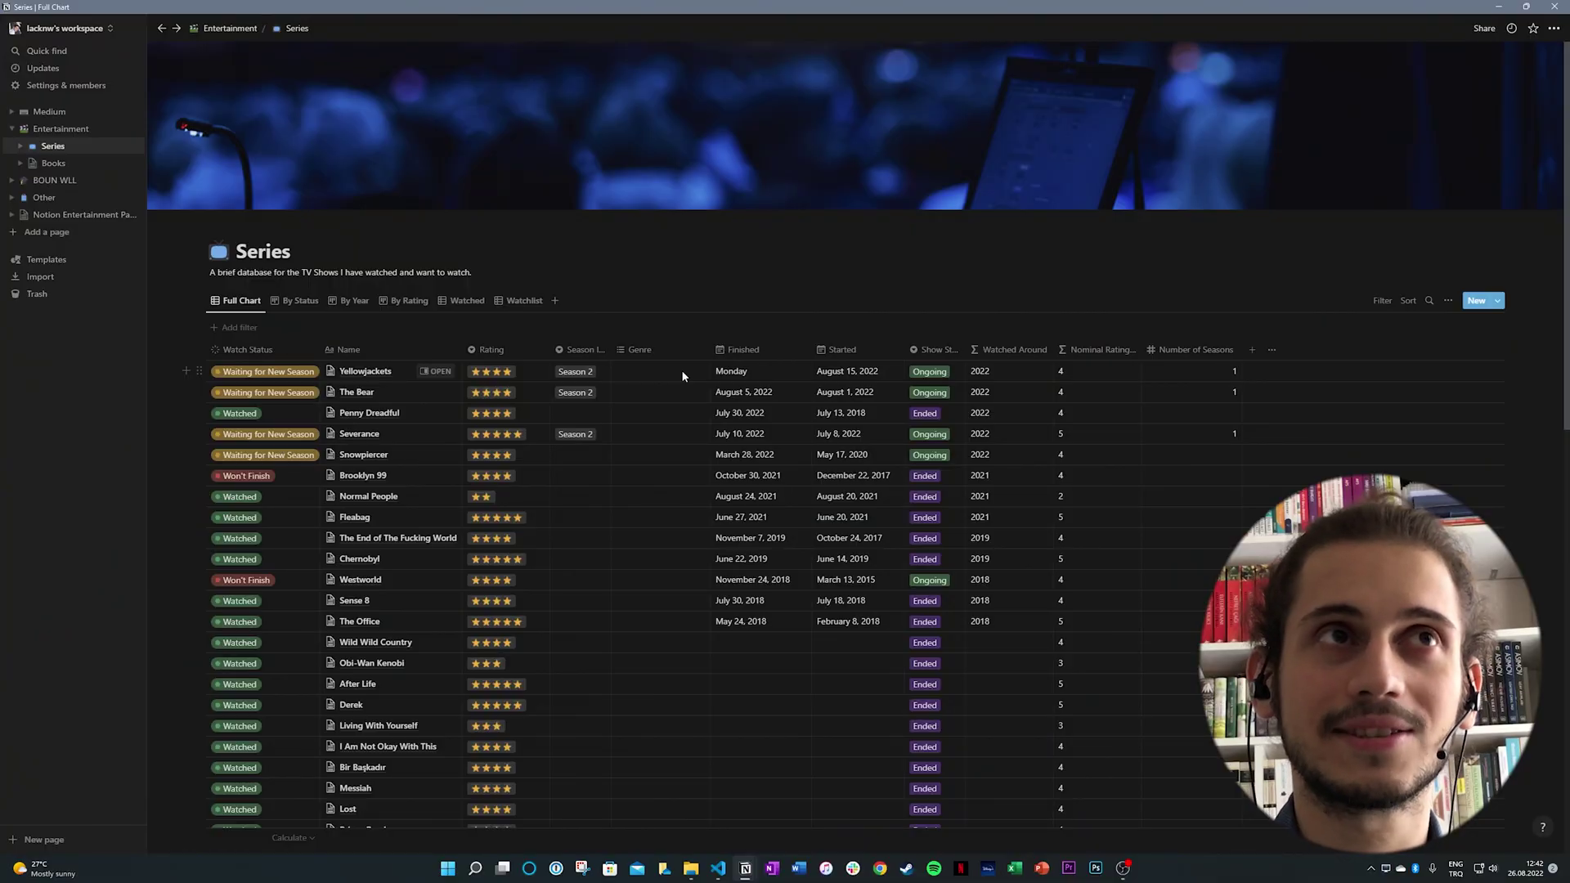
- Edit the TV Show template from the New dropdown, checking Watch Status remains Watchlist
{"action": "scroll", "coordinate": [683, 375], "scroll_direction": "down", "scroll_amount": 3}
{"action": "scroll", "coordinate": [684, 377], "scroll_direction": "down", "scroll_amount": 3}
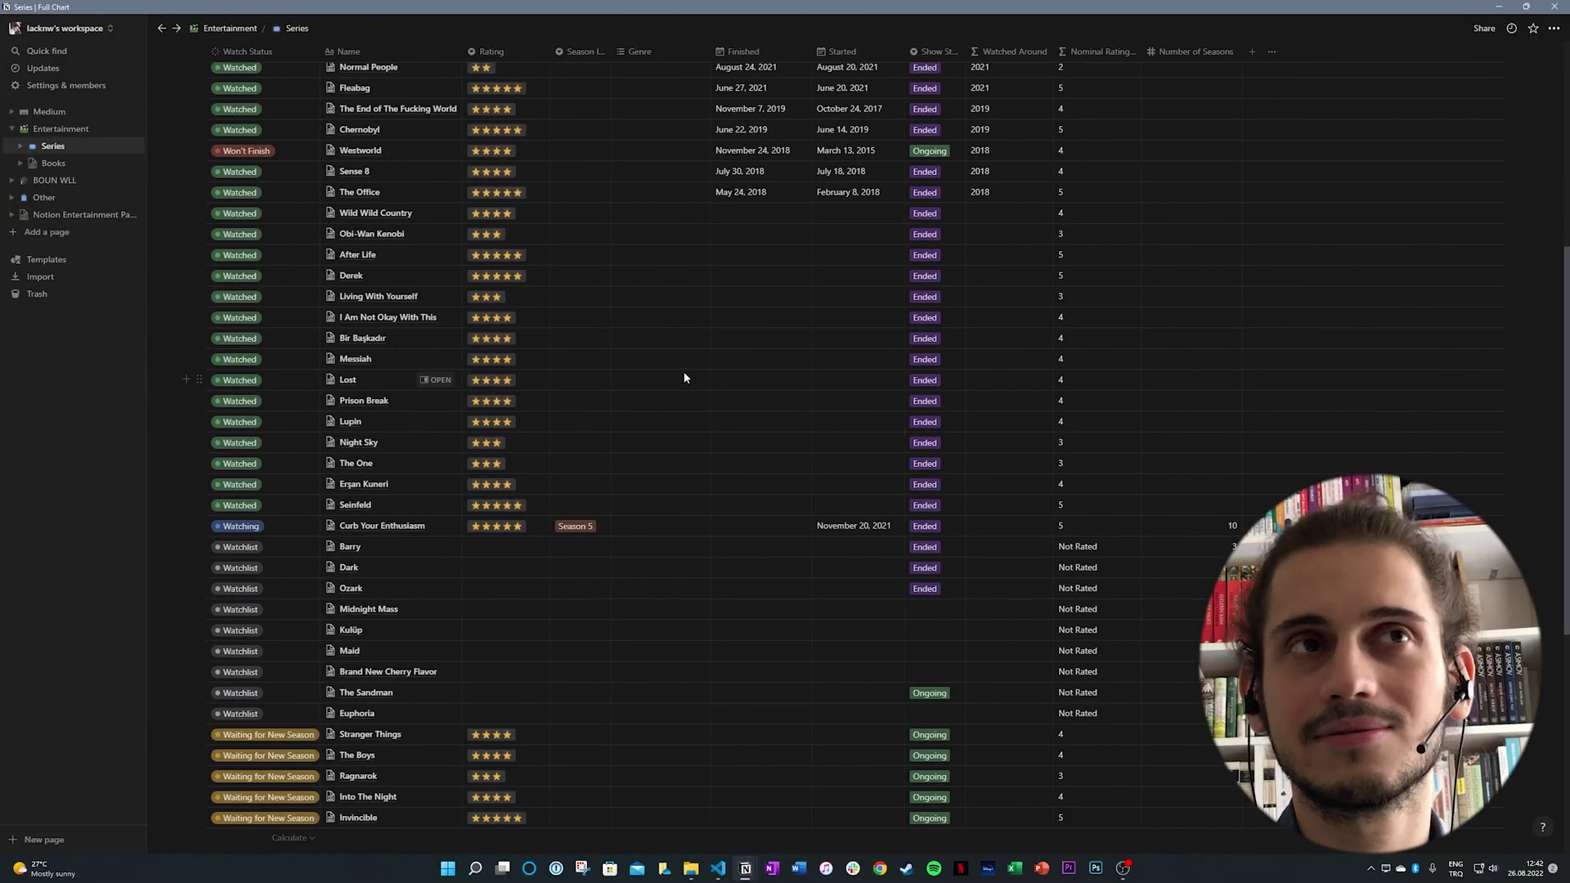
{"action": "scroll", "coordinate": [685, 377], "scroll_direction": "down", "scroll_amount": 5}
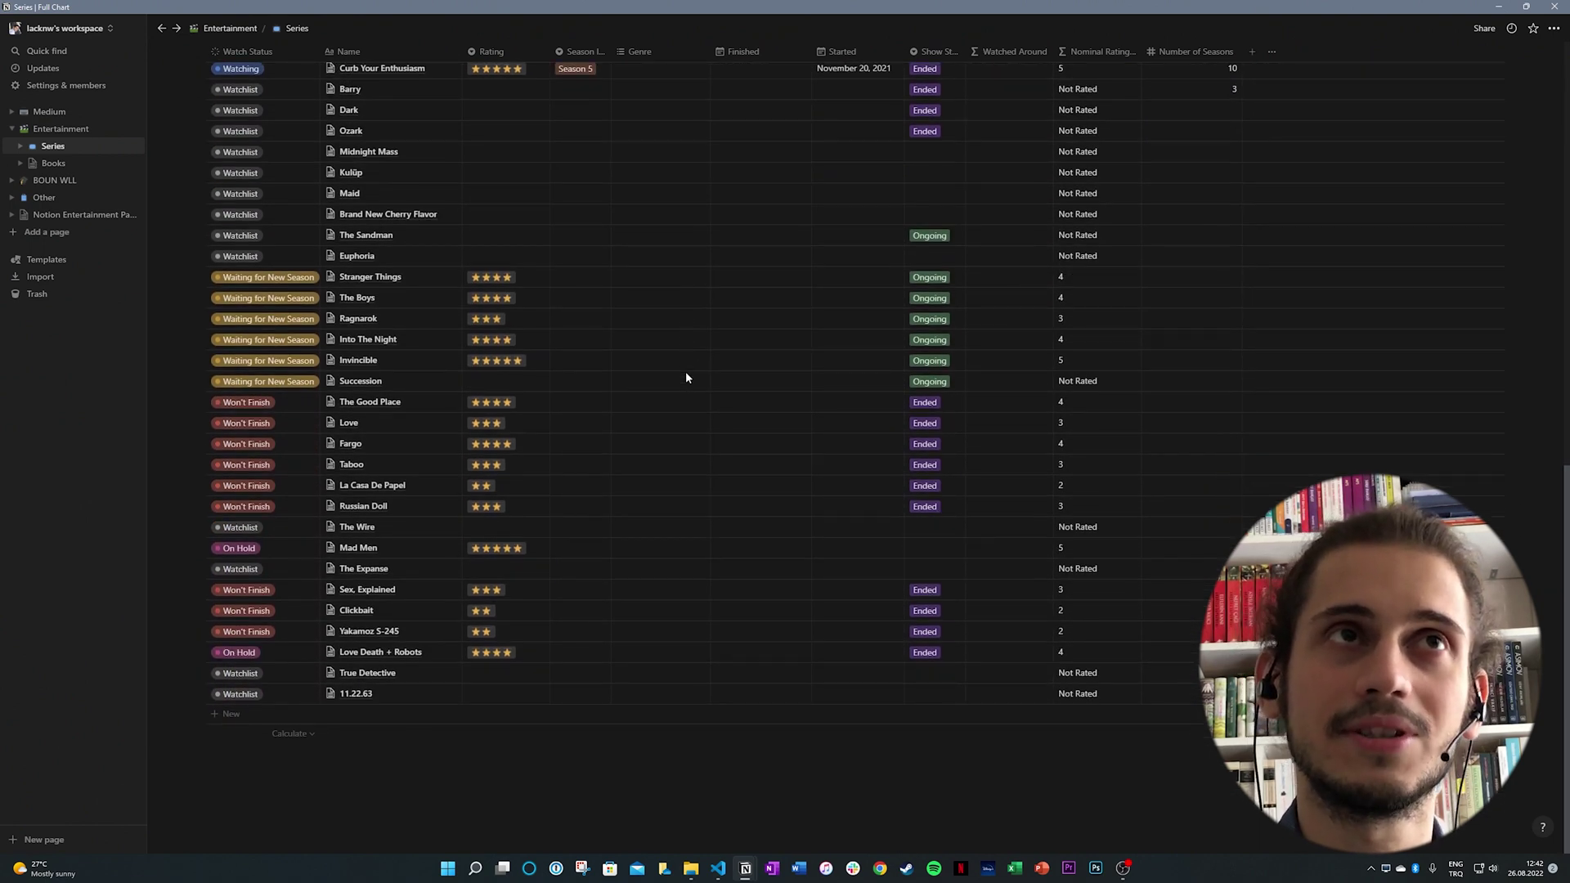
{"action": "scroll", "coordinate": [687, 377], "scroll_direction": "up", "scroll_amount": 5}
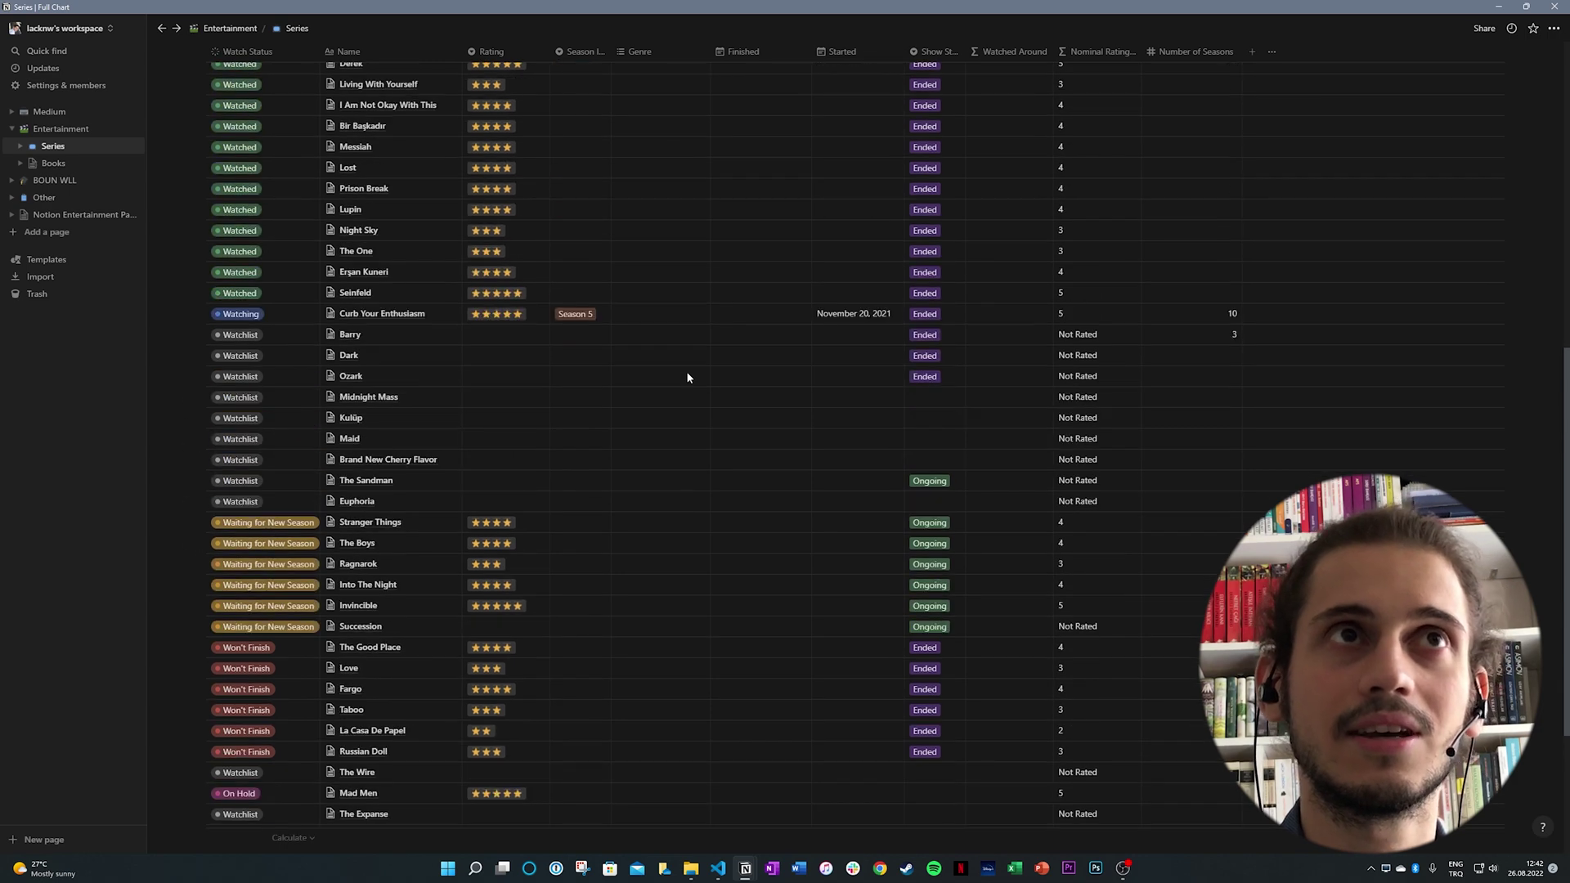
{"action": "scroll", "coordinate": [688, 377], "scroll_direction": "up", "scroll_amount": 2}
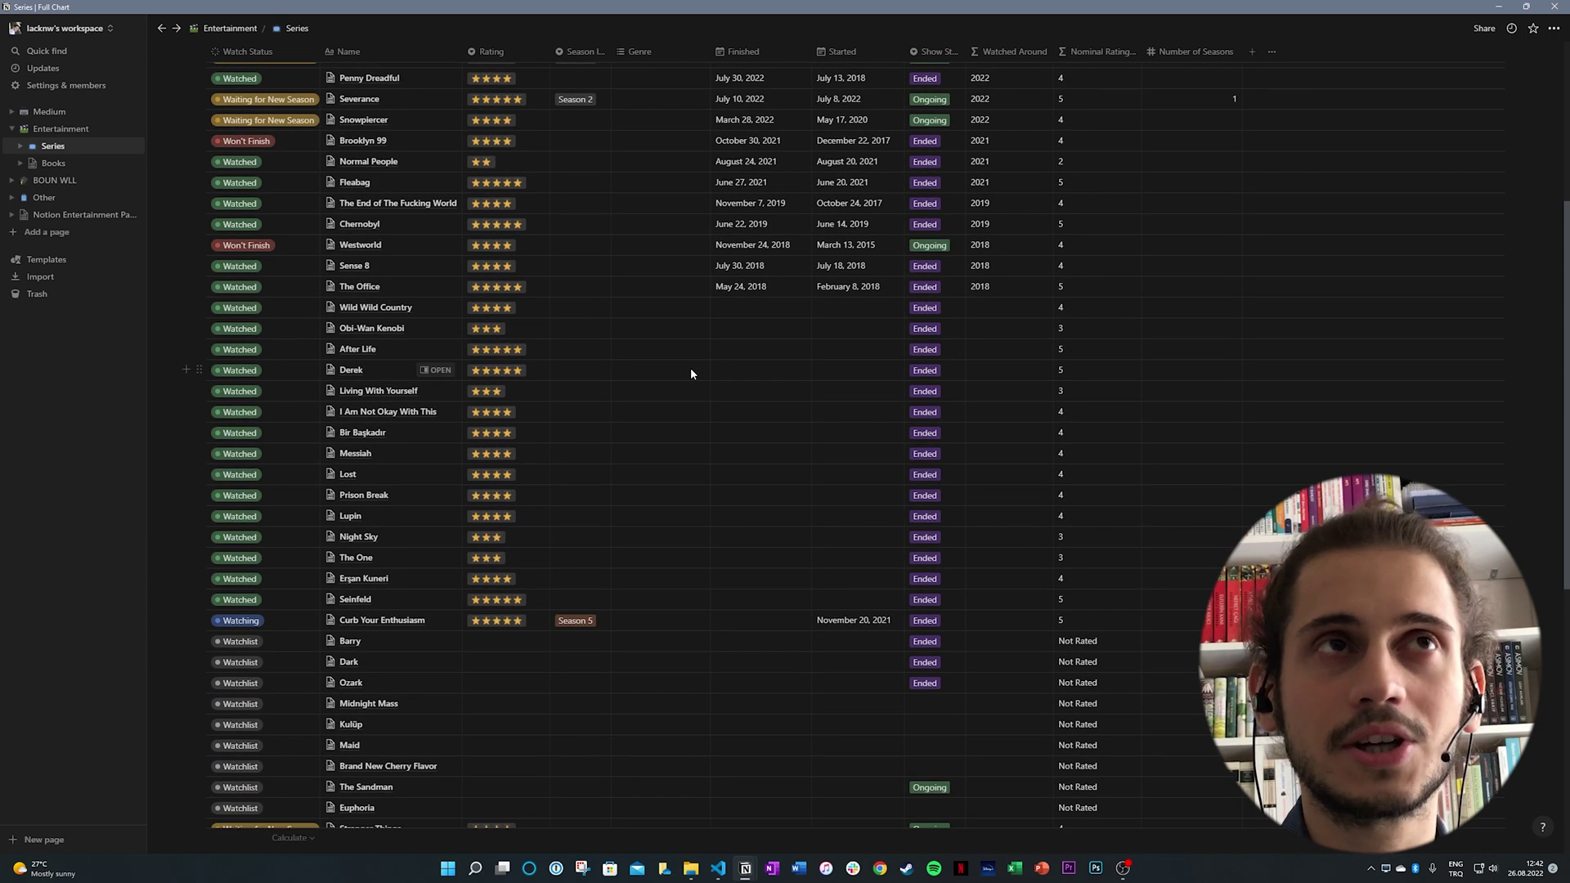
{"action": "scroll", "coordinate": [691, 373], "scroll_direction": "up", "scroll_amount": 3}
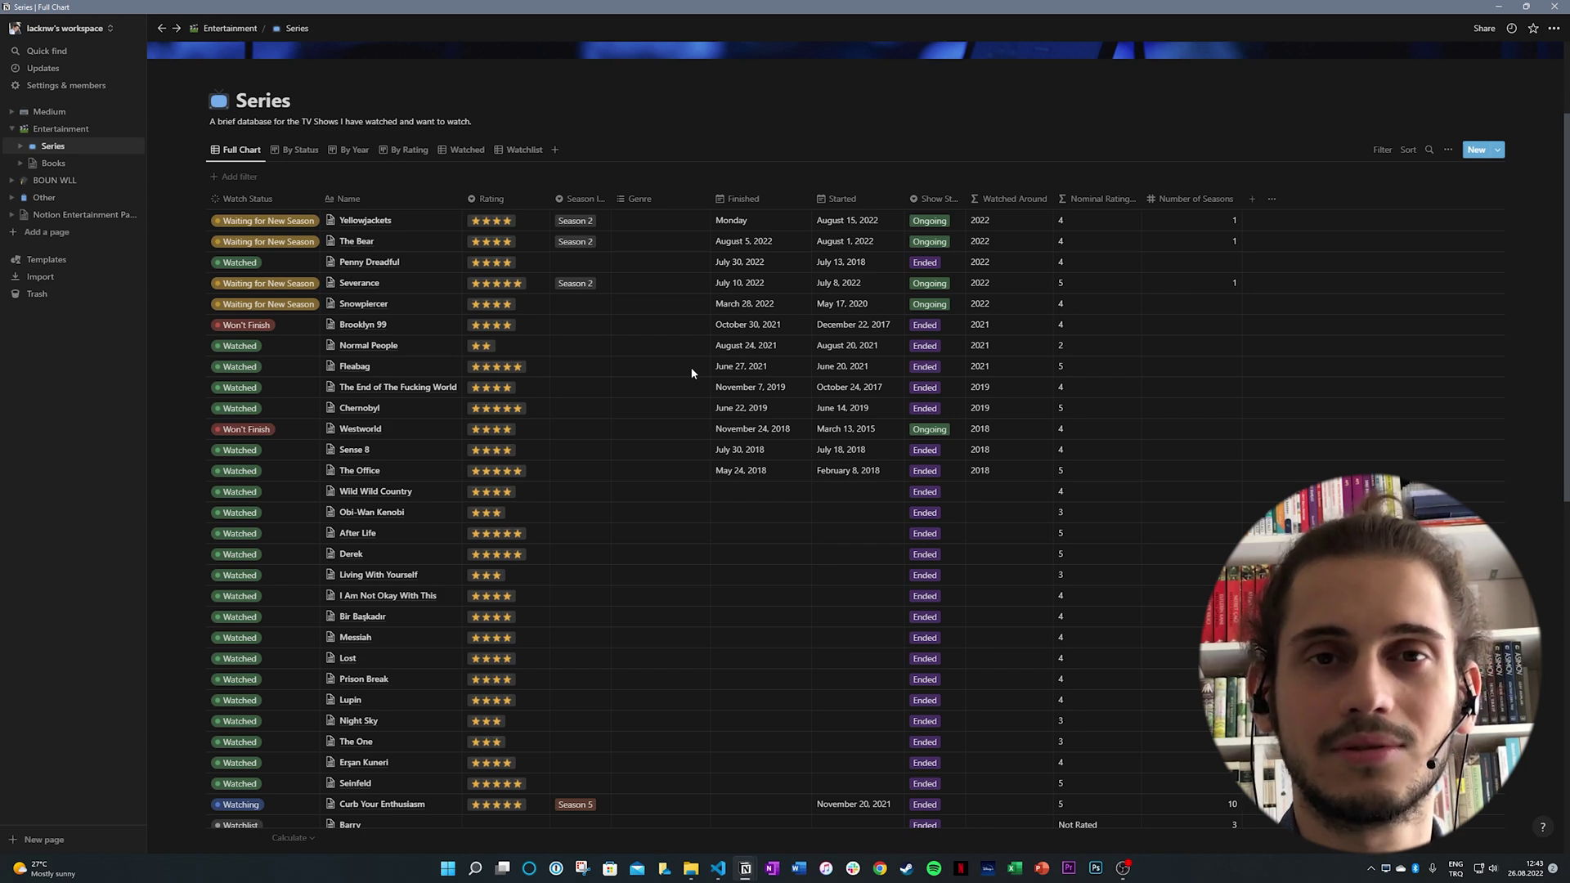
{"action": "scroll", "coordinate": [691, 373], "scroll_direction": "up", "scroll_amount": 2}
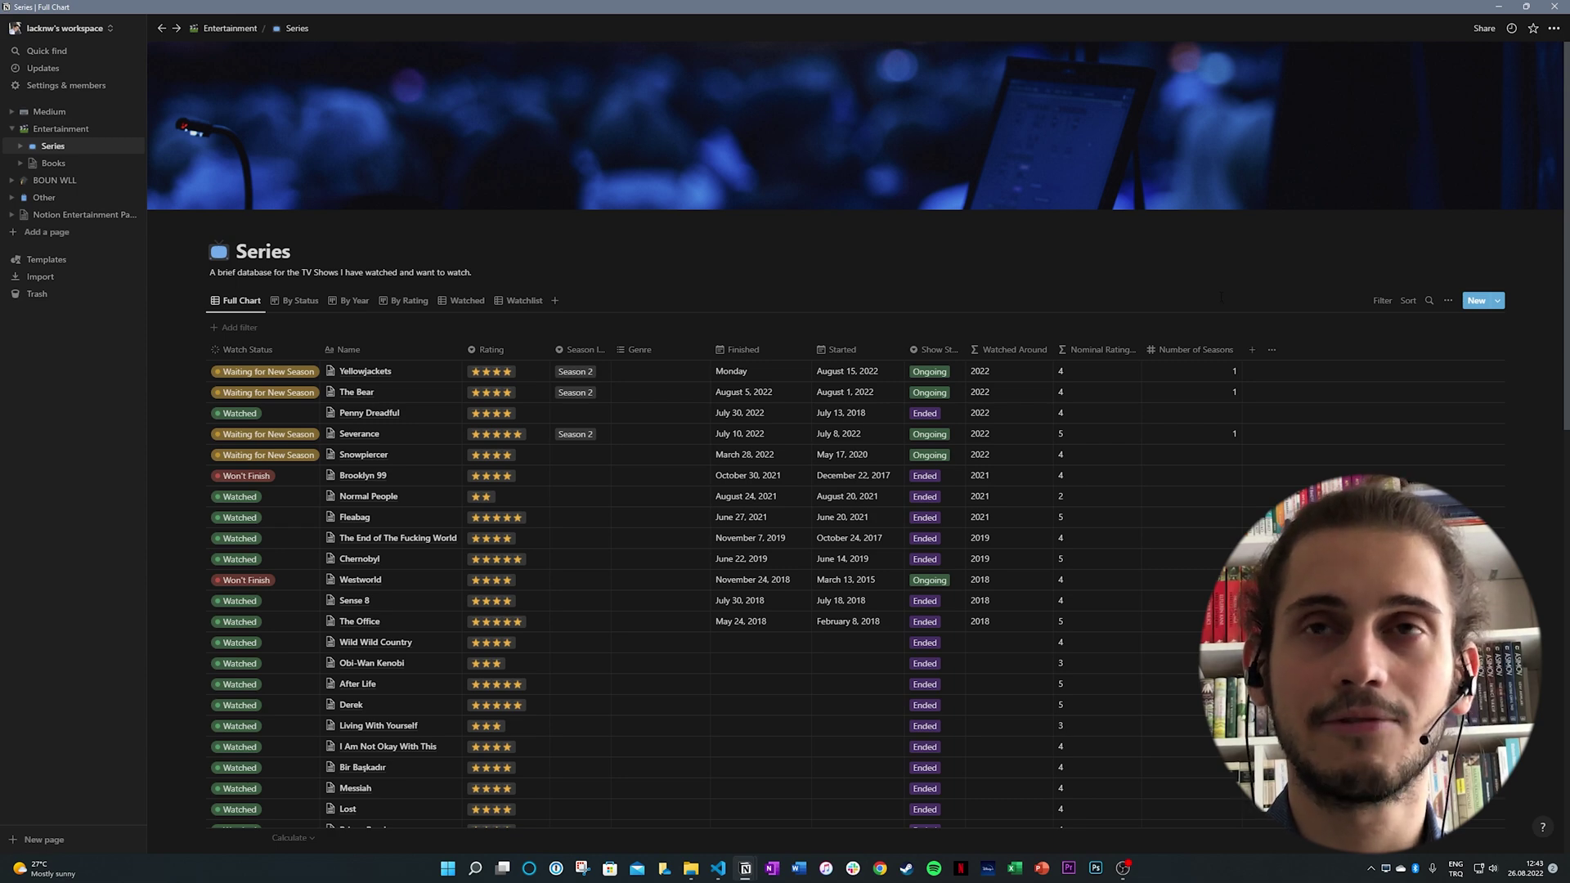
{"action": "left_click", "coordinate": [1497, 300]}
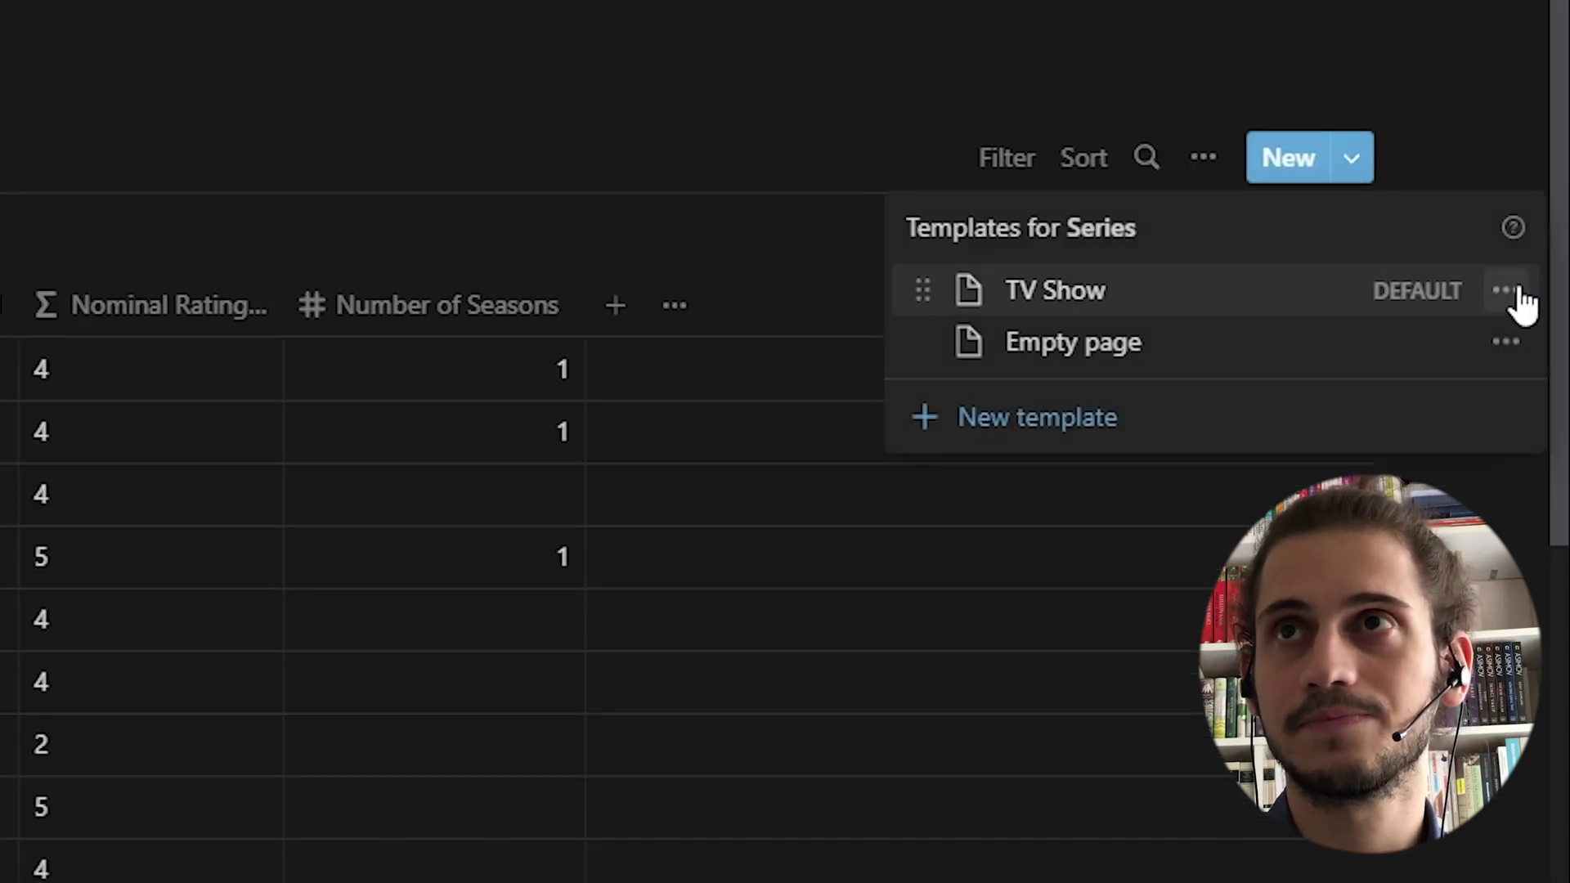
{"action": "left_click", "coordinate": [1505, 291]}
{"action": "left_click", "coordinate": [1297, 281]}
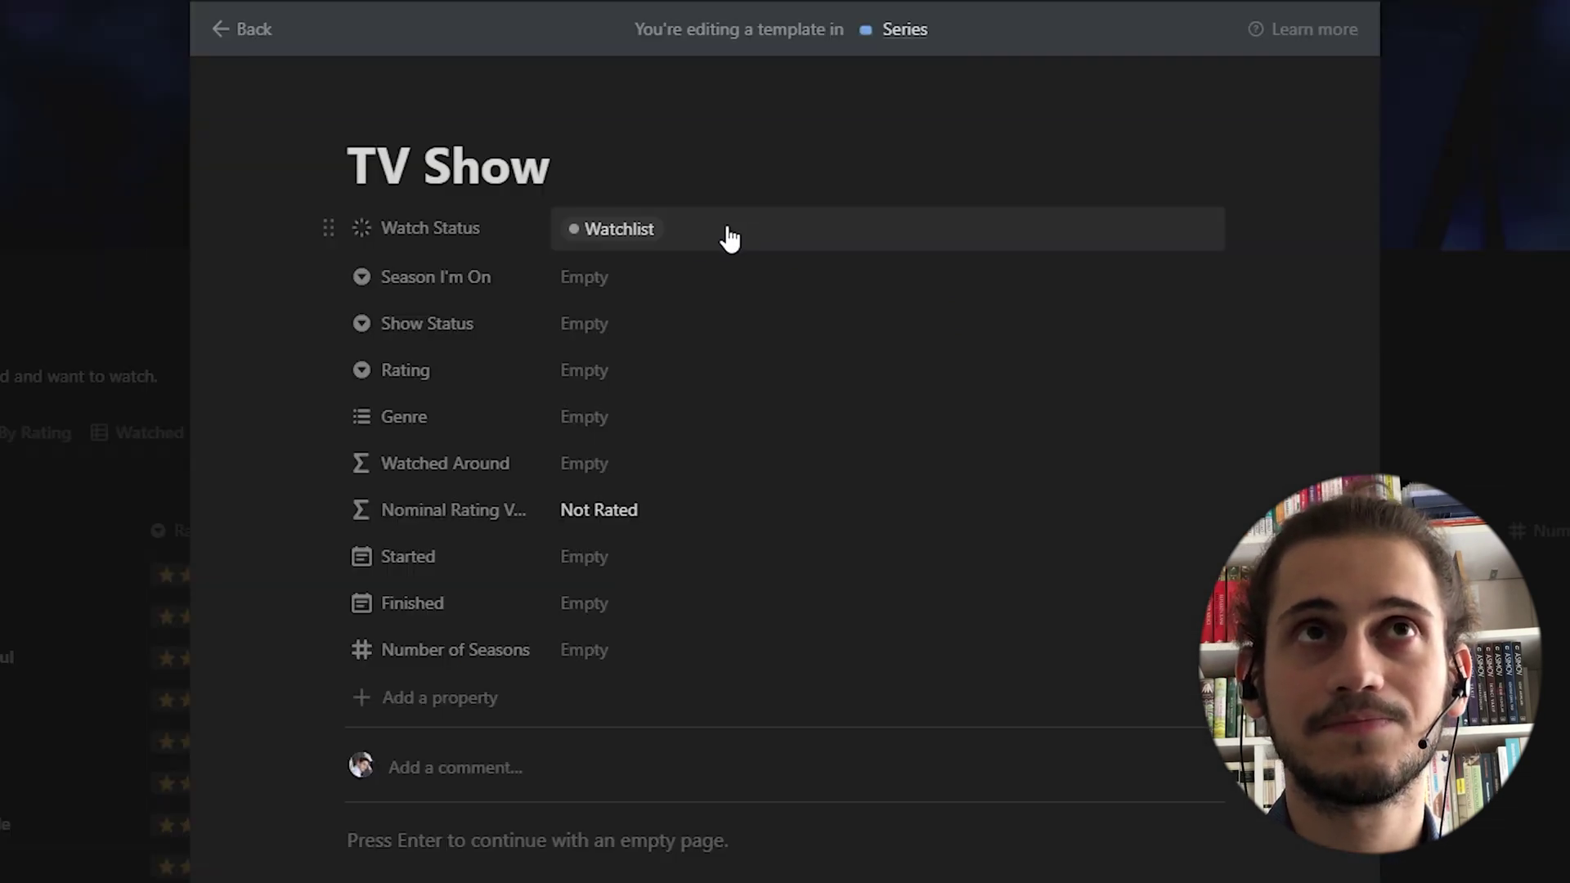
{"action": "left_click", "coordinate": [757, 199]}
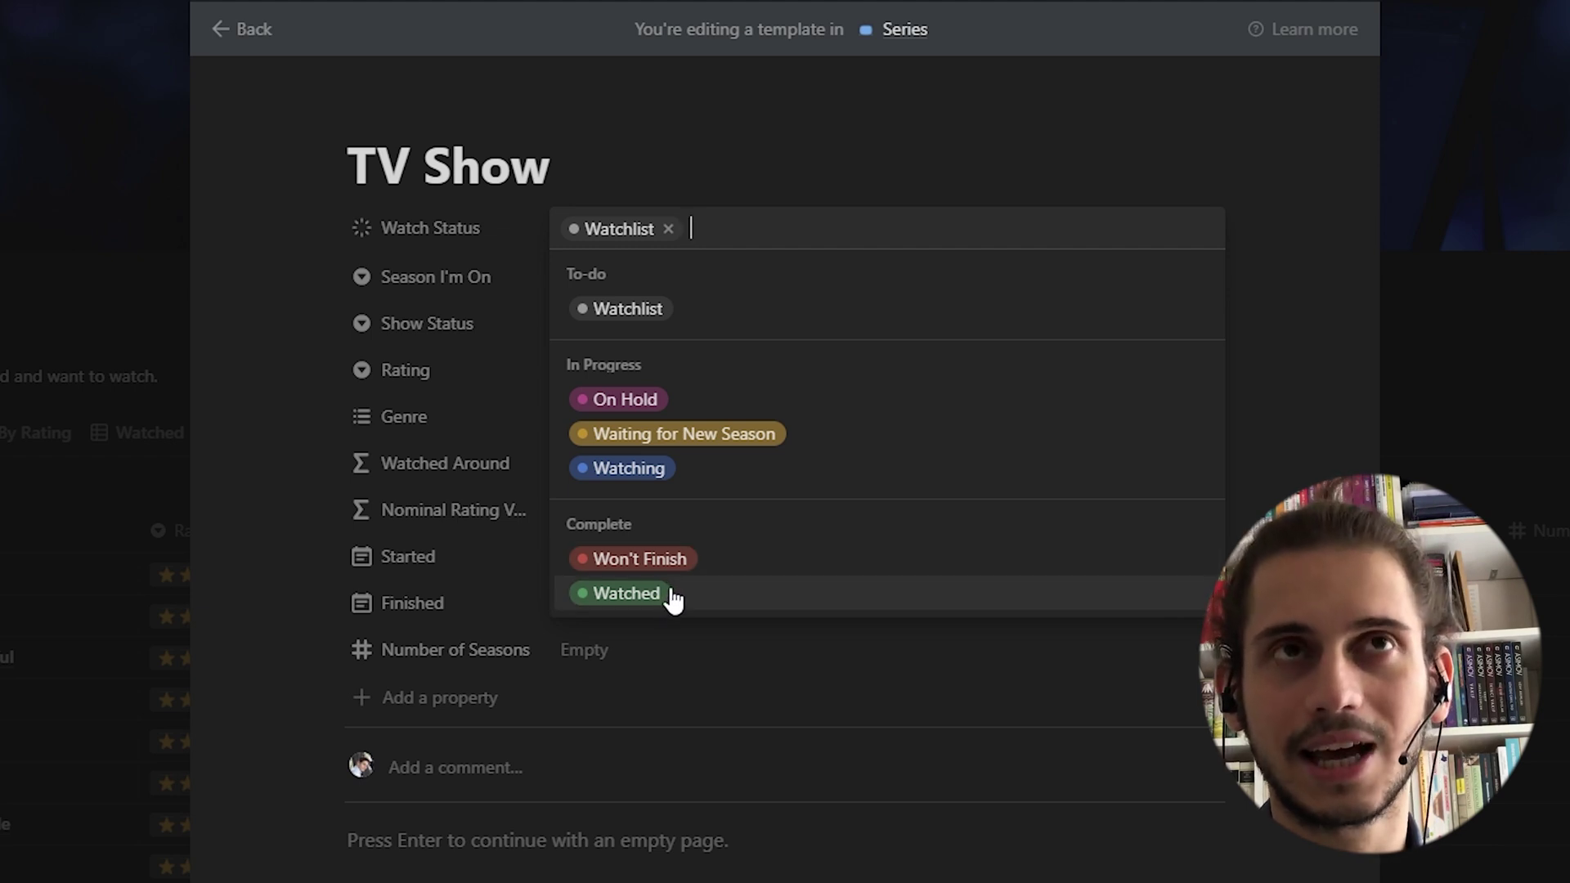
{"action": "left_click", "coordinate": [477, 282]}
{"action": "left_click", "coordinate": [476, 283]}
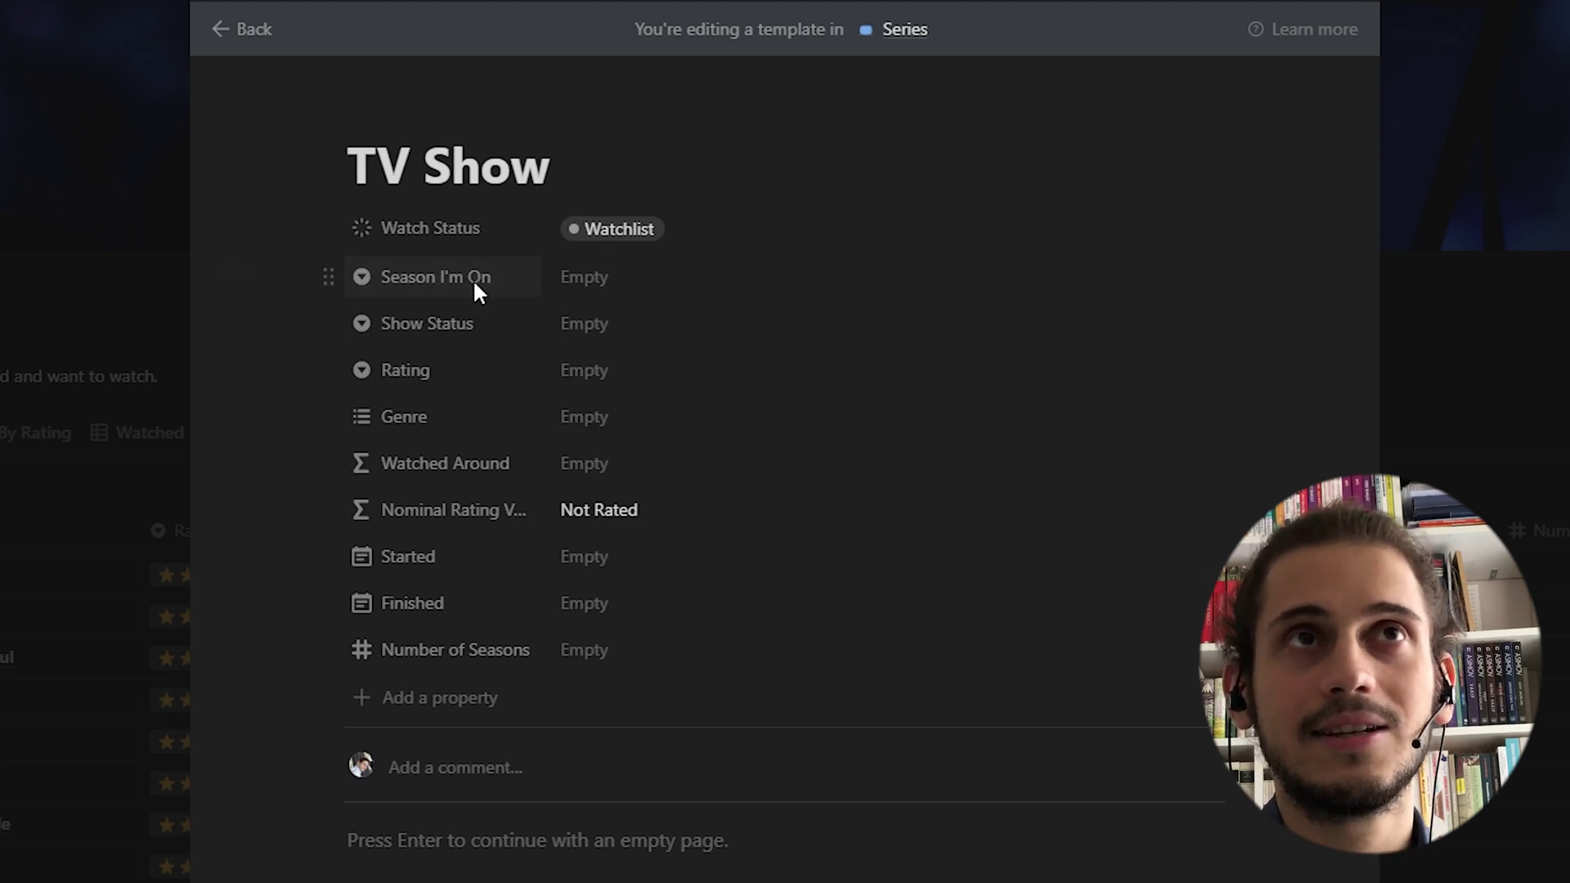
{"action": "left_click", "coordinate": [671, 283]}
{"action": "left_click", "coordinate": [670, 283]}
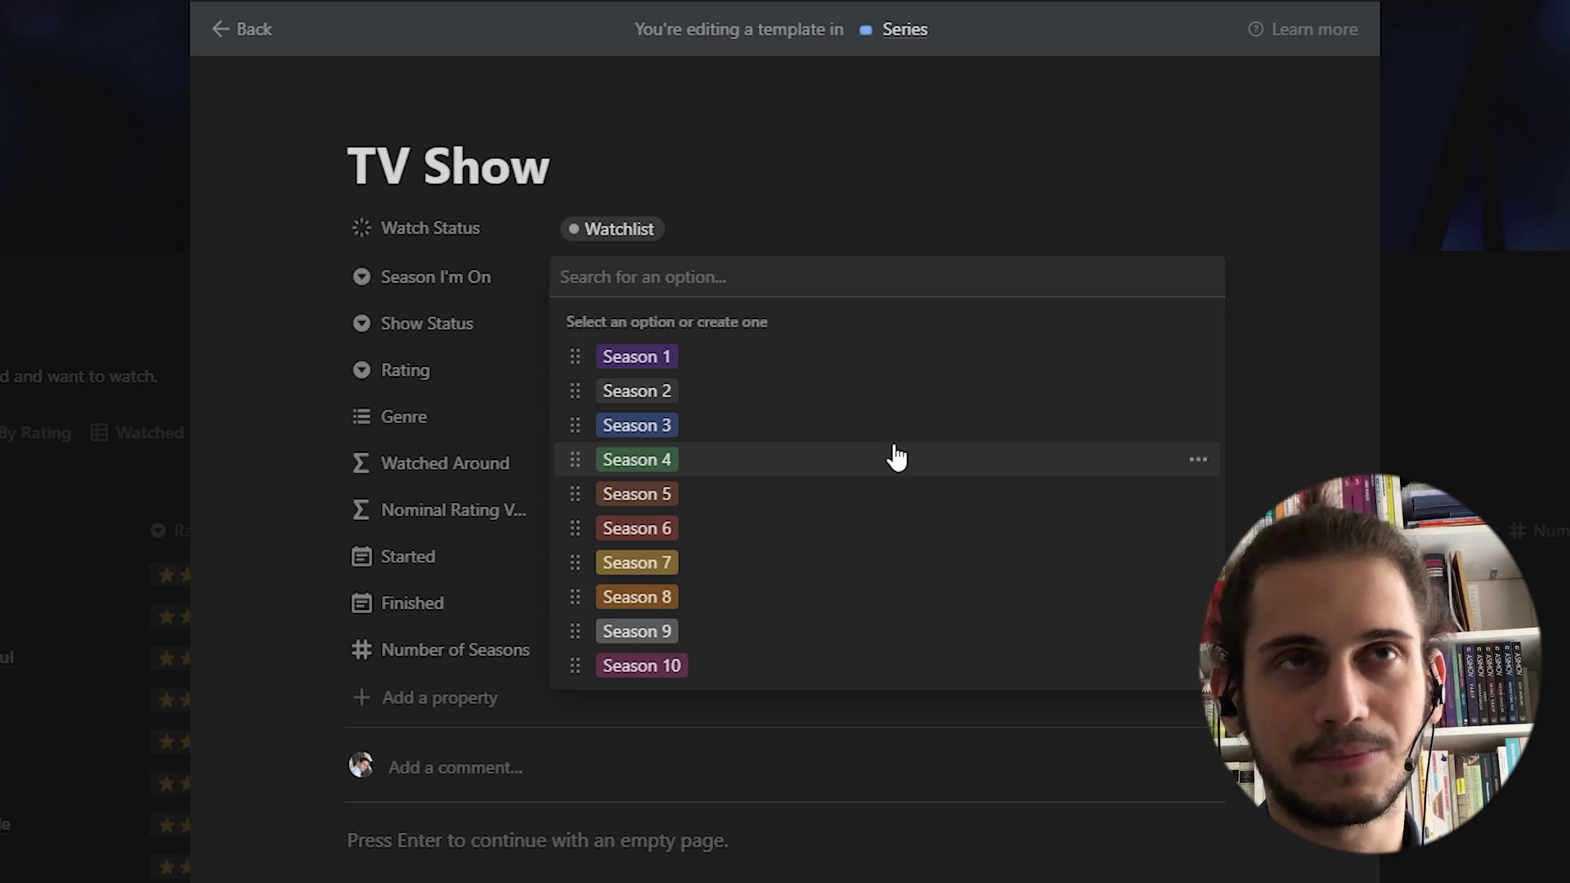
{"action": "left_click", "coordinate": [450, 278]}
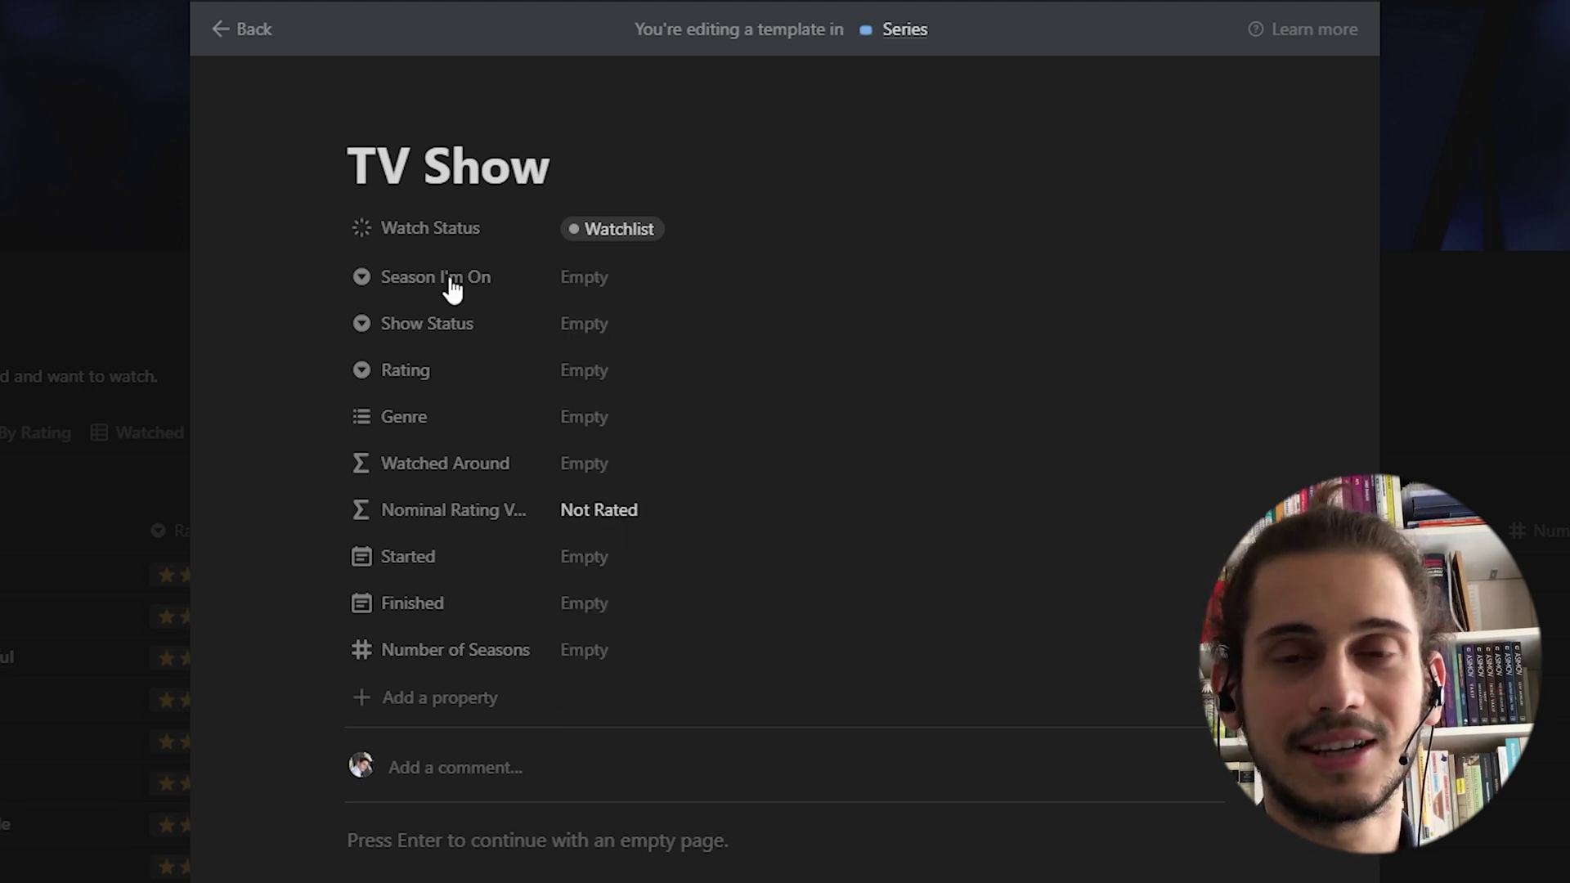
{"action": "left_click", "coordinate": [478, 324]}
{"action": "left_click", "coordinate": [479, 327]}
{"action": "left_click", "coordinate": [591, 325]}
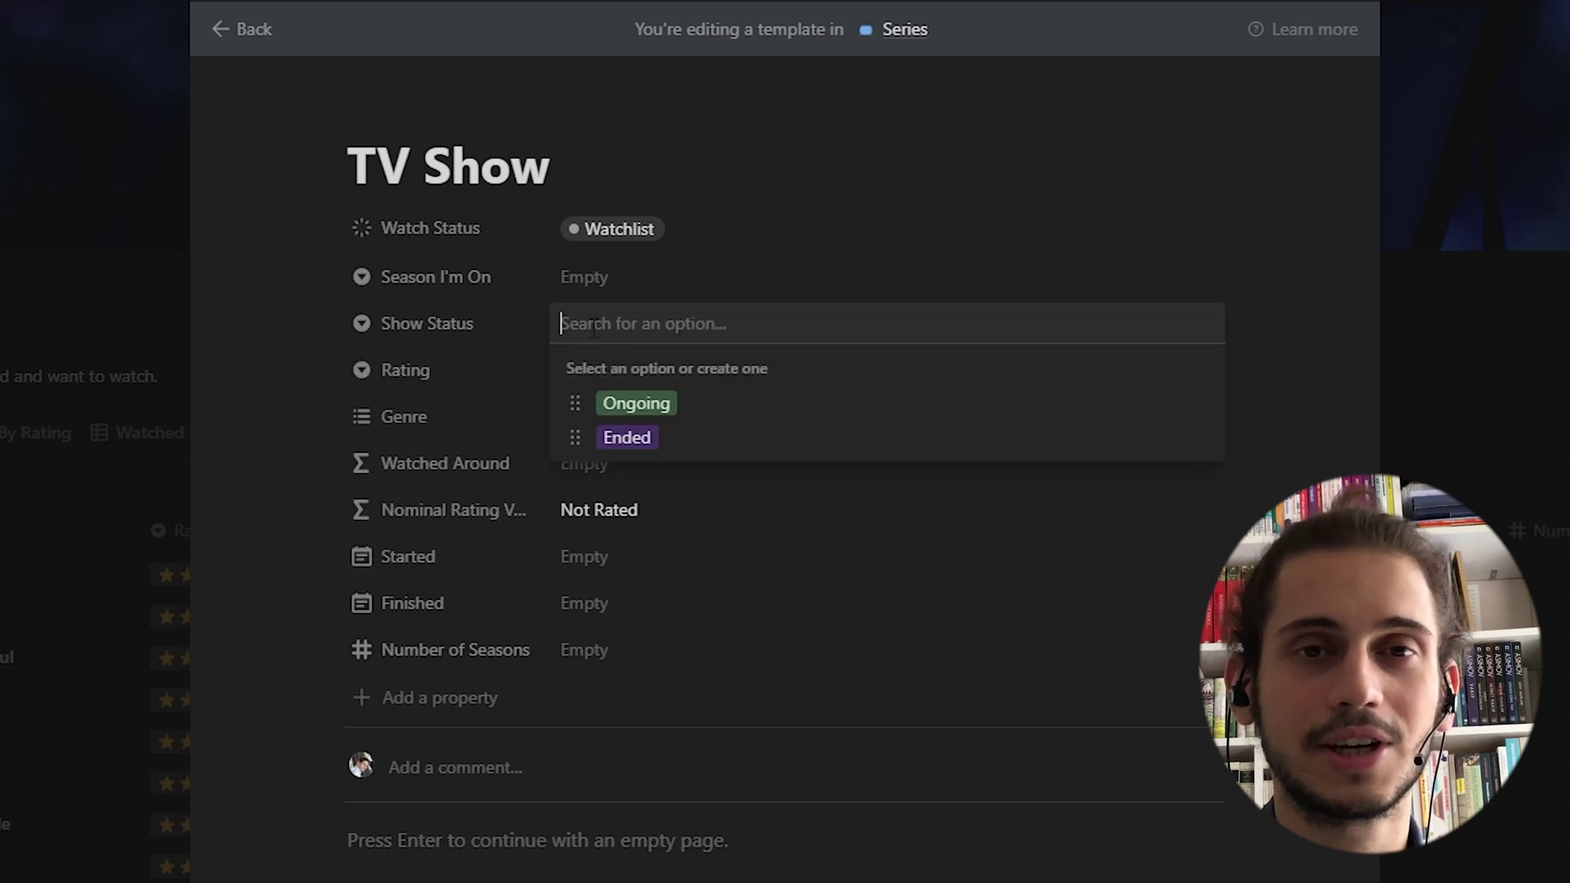
{"action": "left_click", "coordinate": [442, 372]}
{"action": "left_click", "coordinate": [463, 382]}
{"action": "left_click", "coordinate": [605, 375]}
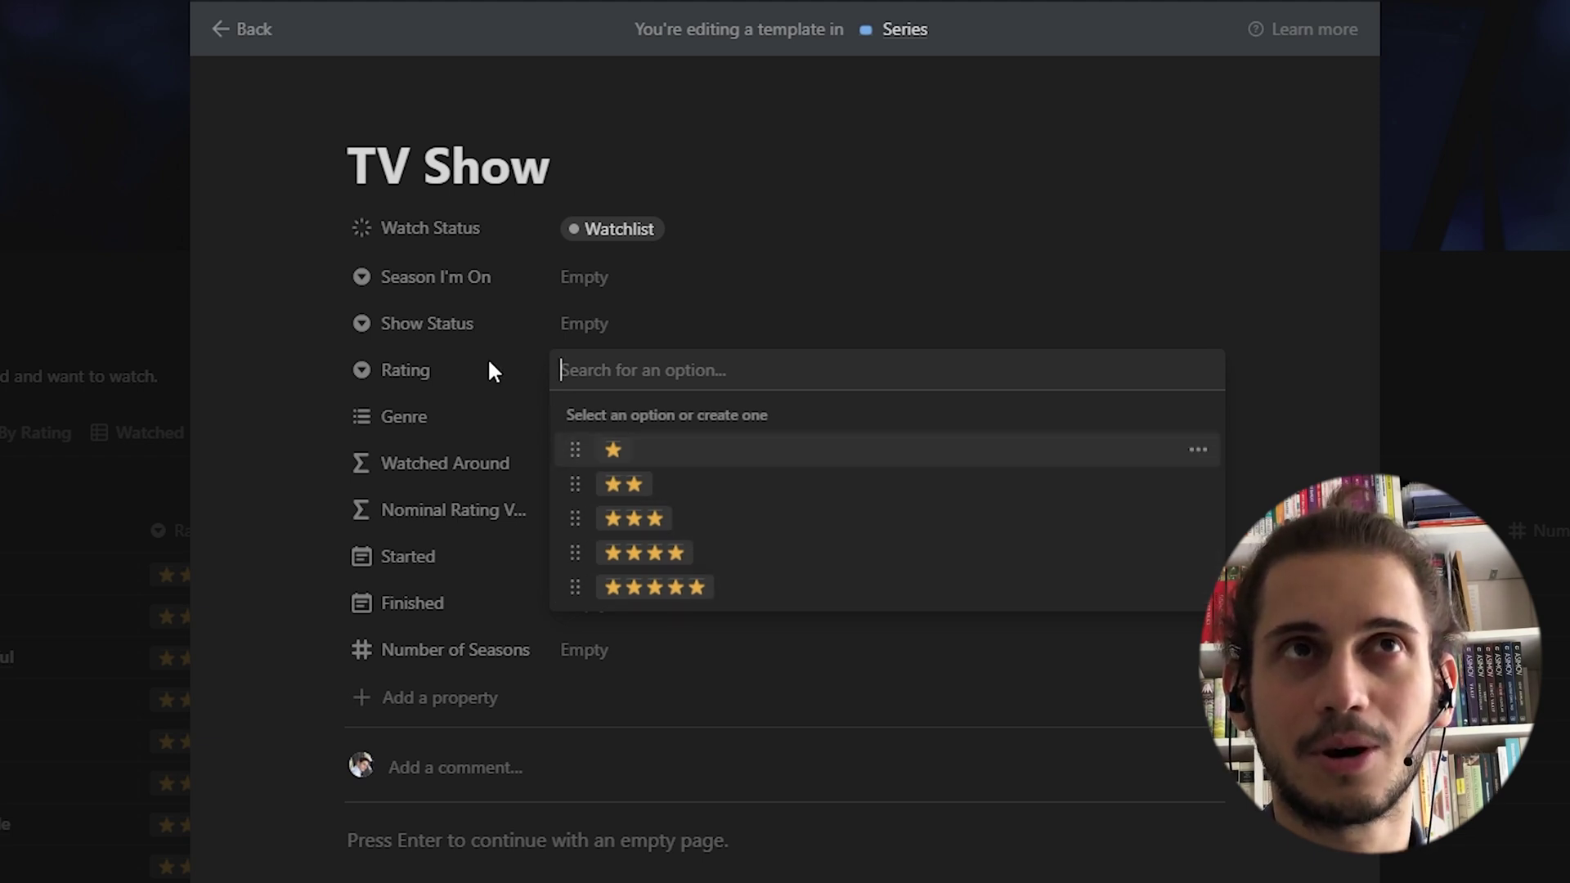
{"action": "key", "text": "Escape"}
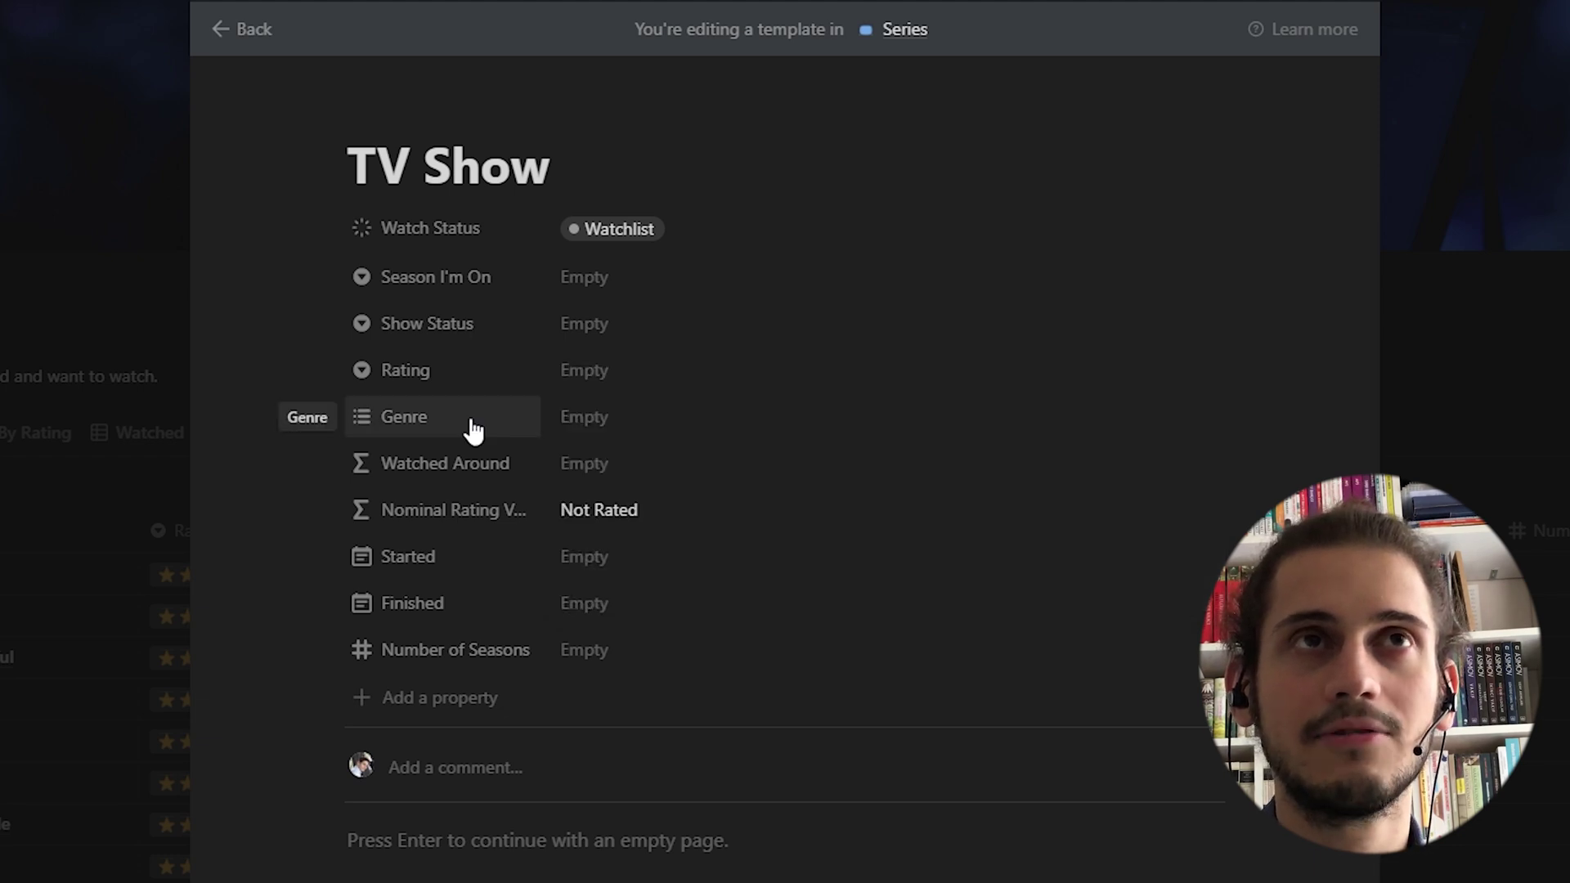
{"action": "left_click", "coordinate": [474, 430]}
{"action": "key", "text": "Escape"}
{"action": "left_click", "coordinate": [572, 421]}
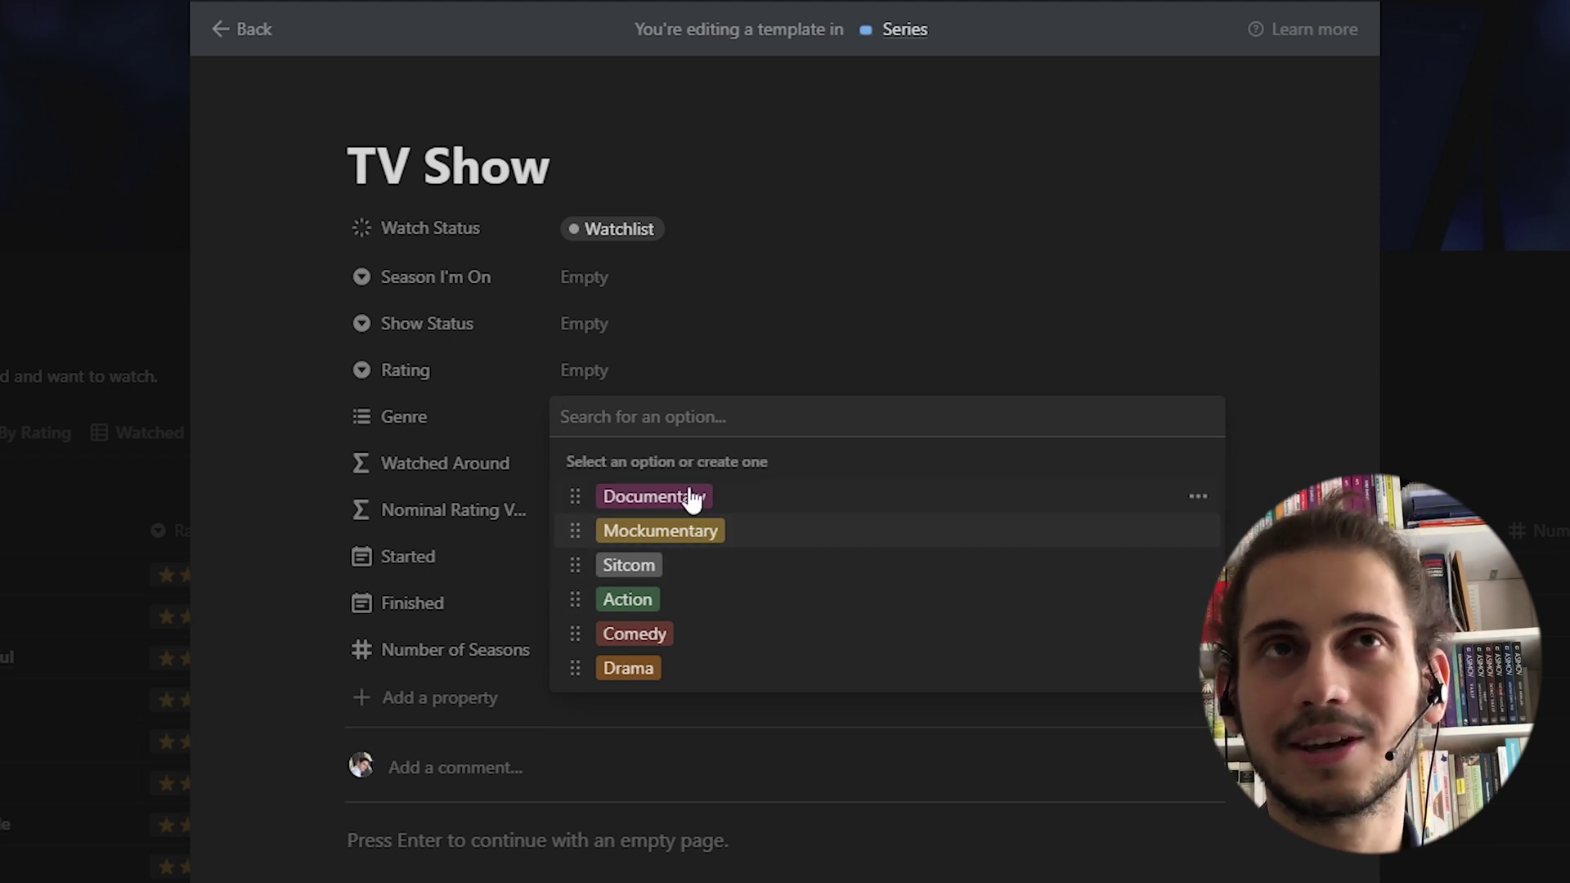
{"action": "key", "text": "Escape"}
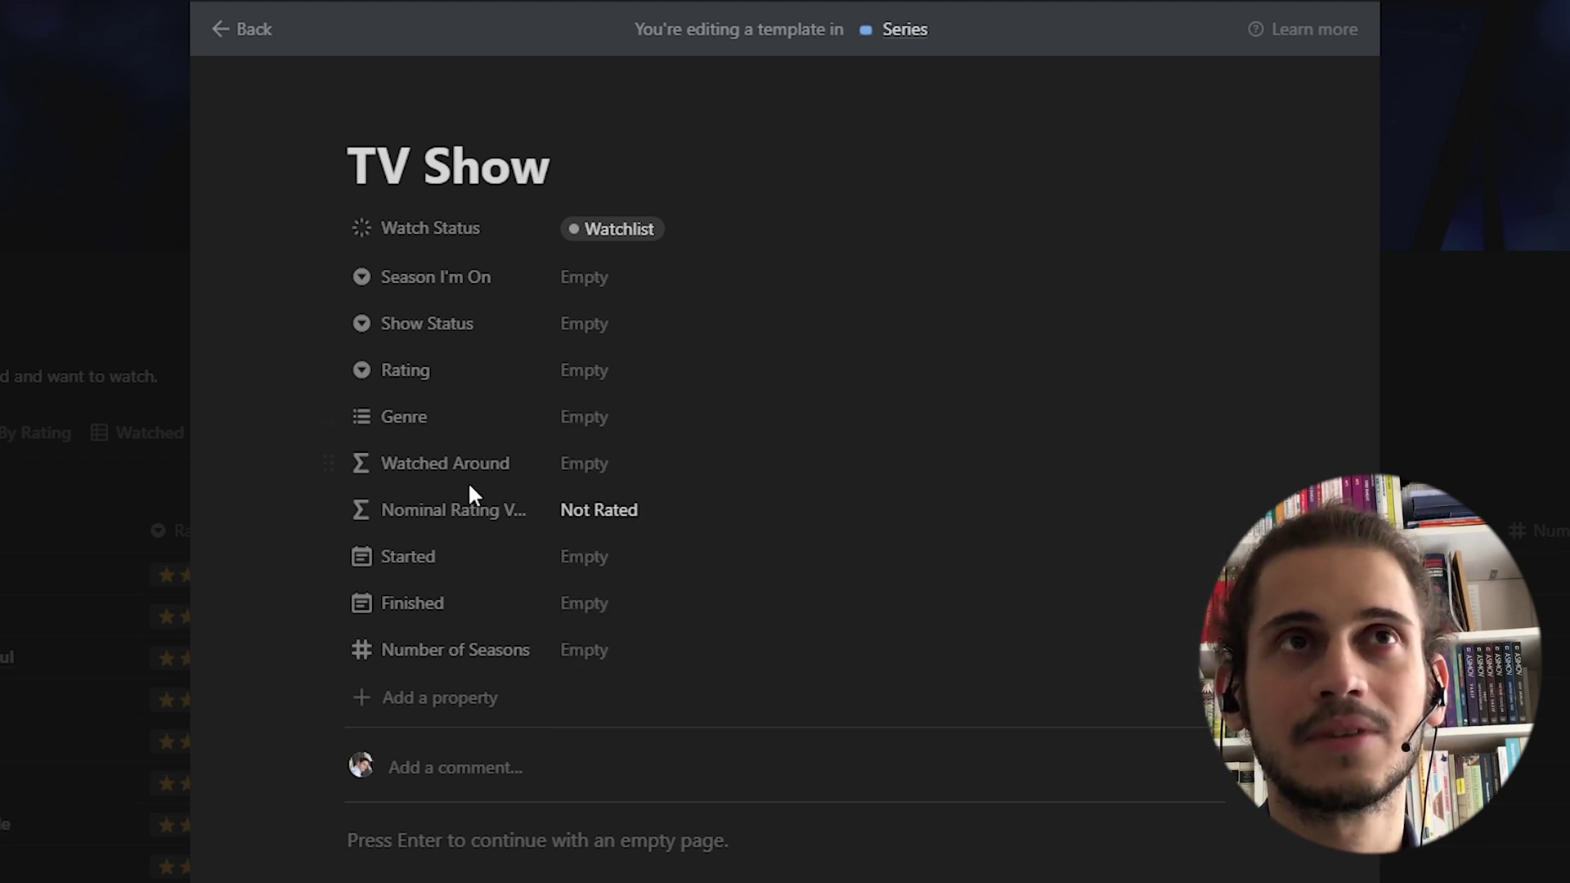
{"action": "left_click", "coordinate": [469, 463]}
{"action": "key", "text": "Escape"}
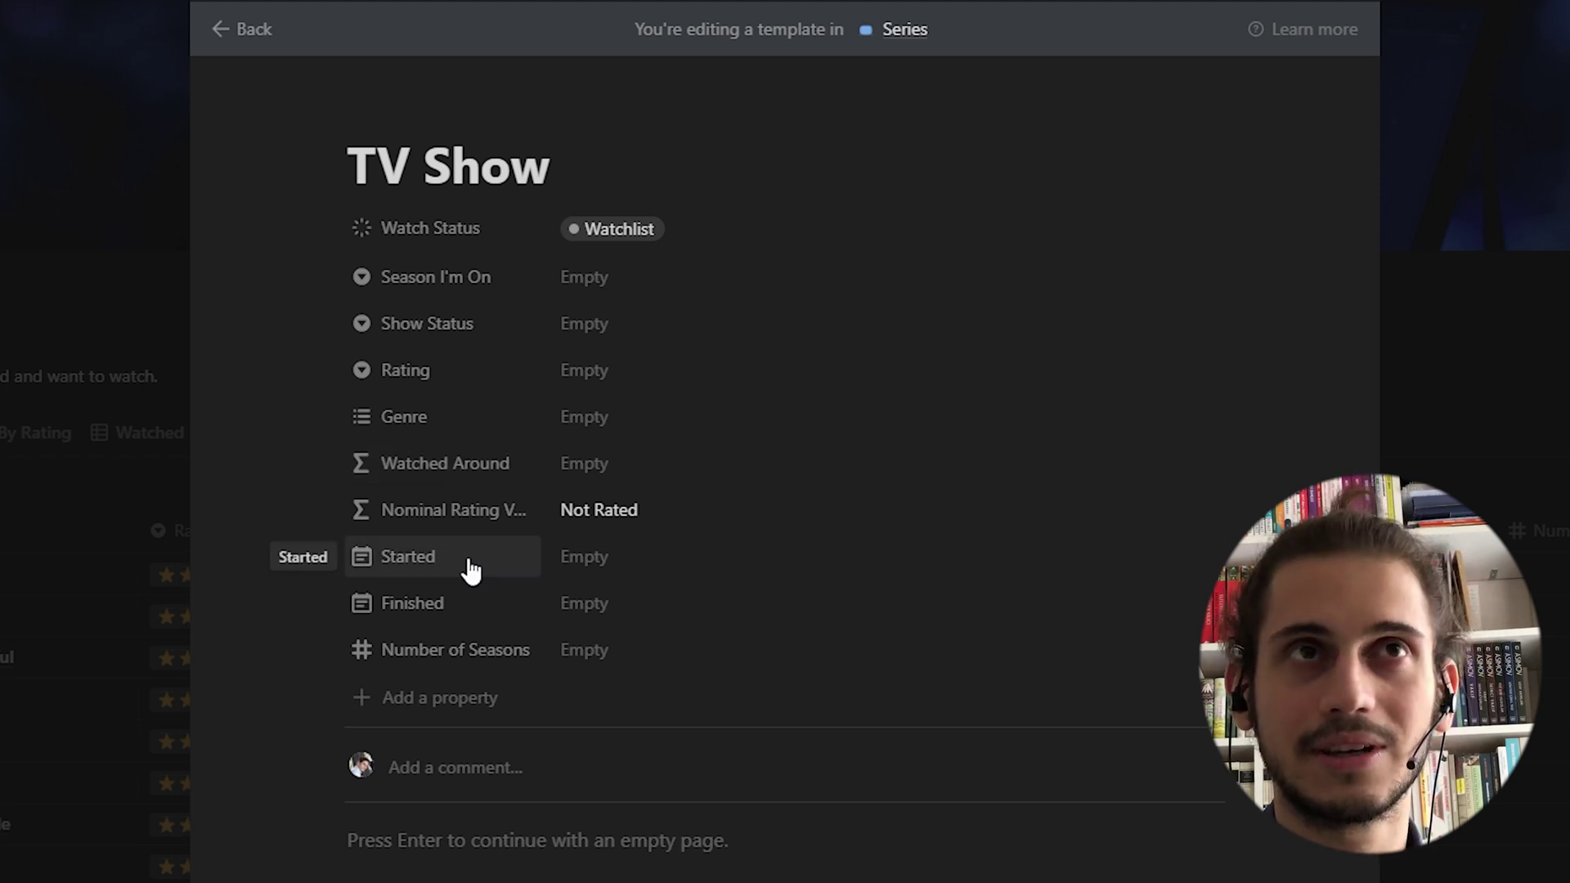
{"action": "left_click", "coordinate": [601, 556]}
{"action": "left_click", "coordinate": [610, 561]}
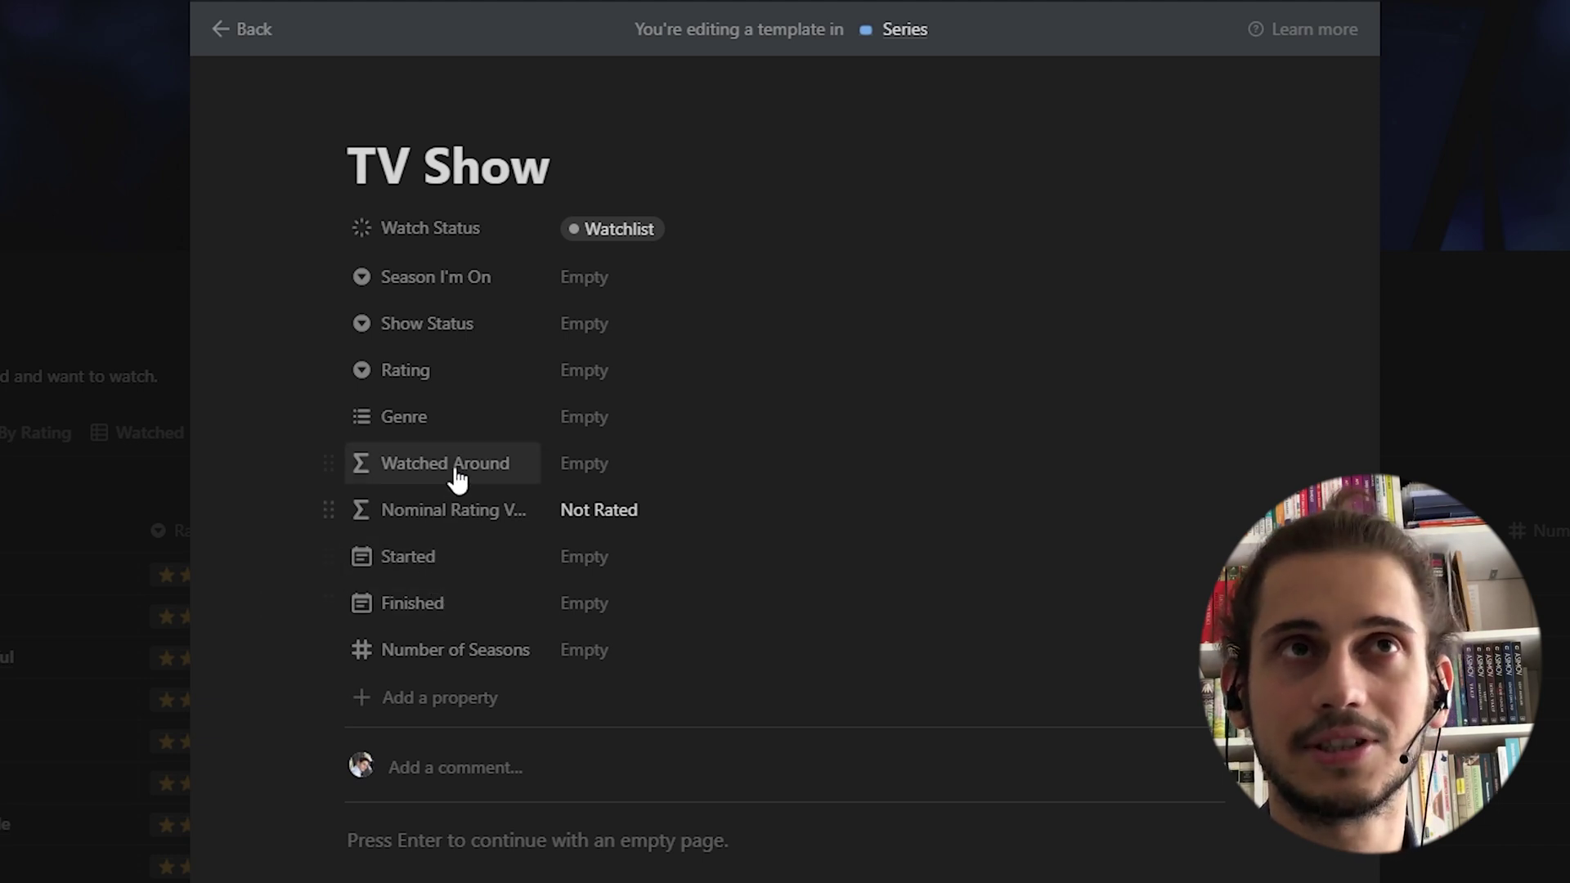
{"action": "left_click", "coordinate": [457, 480]}
{"action": "left_click", "coordinate": [449, 543]}
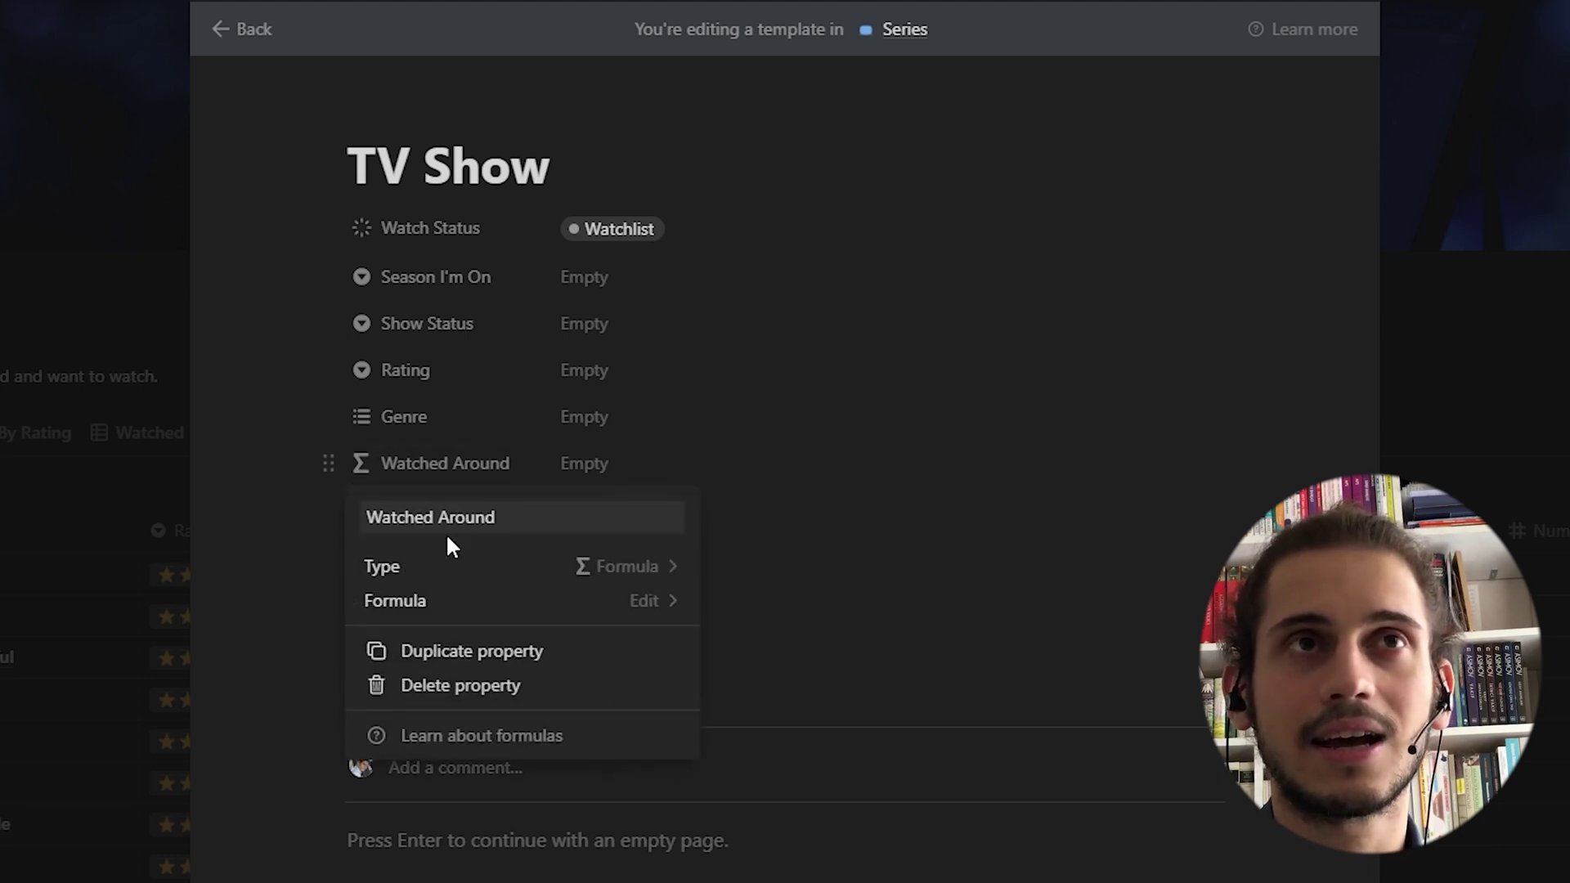
{"action": "left_click", "coordinate": [534, 603]}
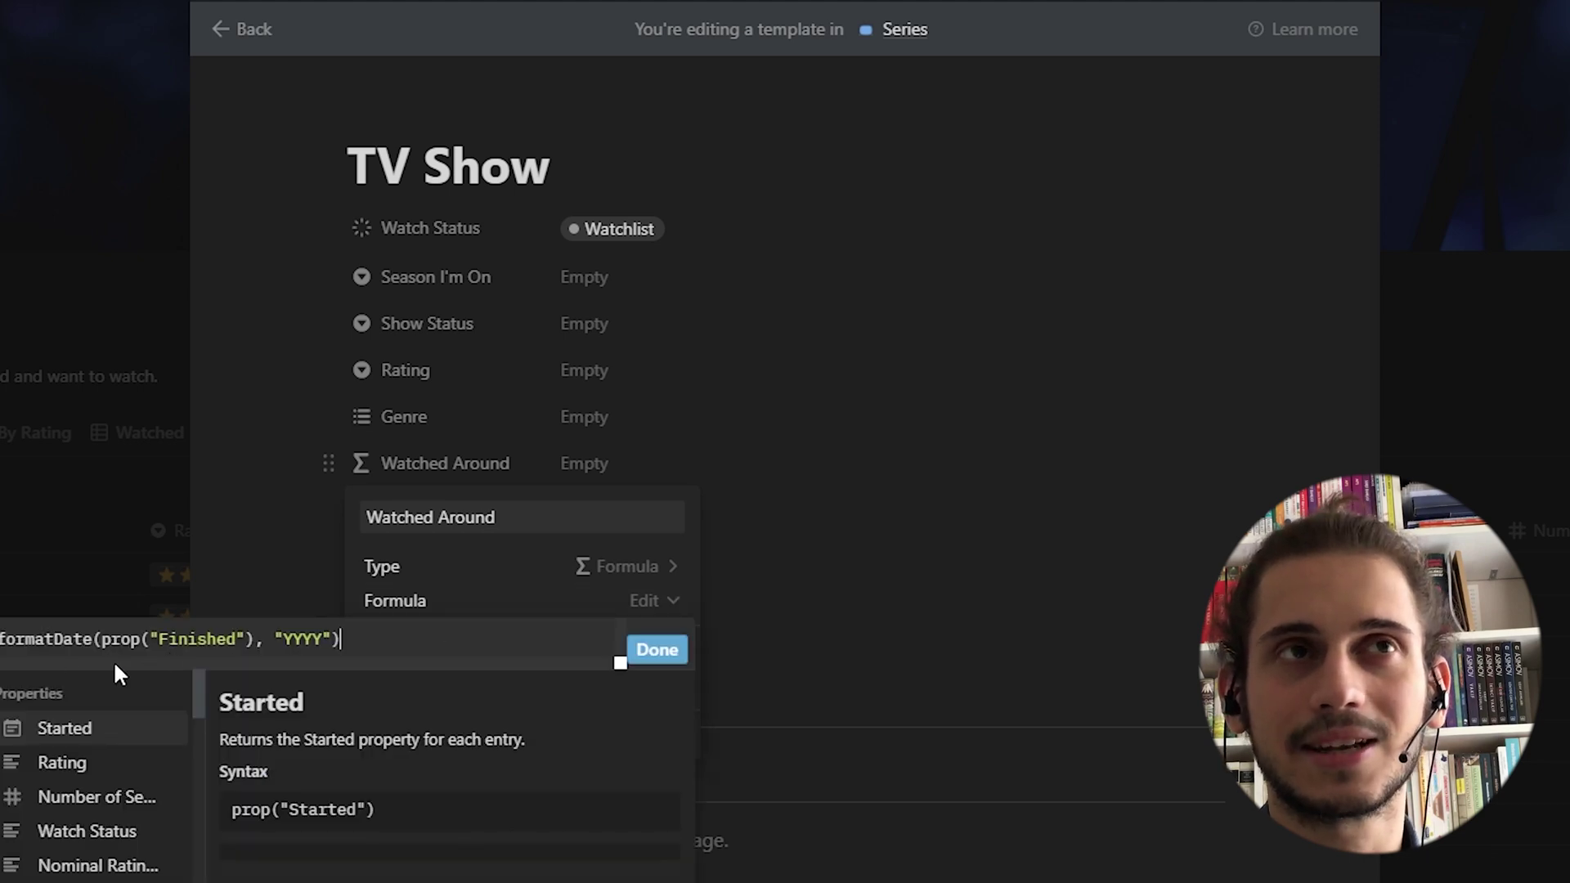
{"action": "left_click", "coordinate": [643, 653]}
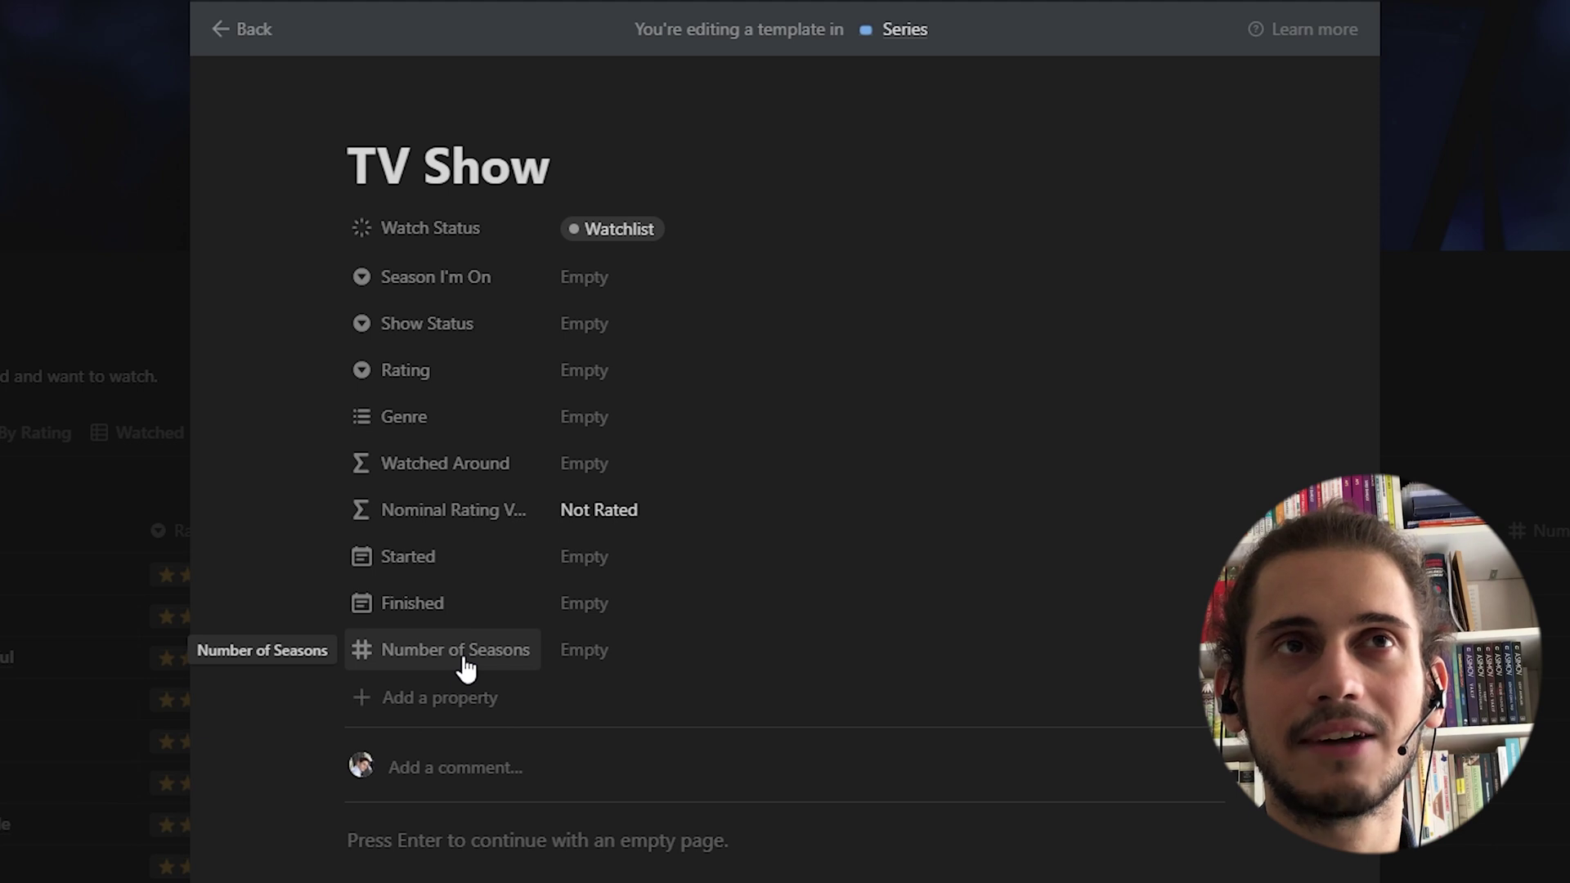
- Leave Number of Seasons empty and inspect the Season I'm On property menu
{"action": "left_click", "coordinate": [637, 666]}
{"action": "key", "text": "Escape"}
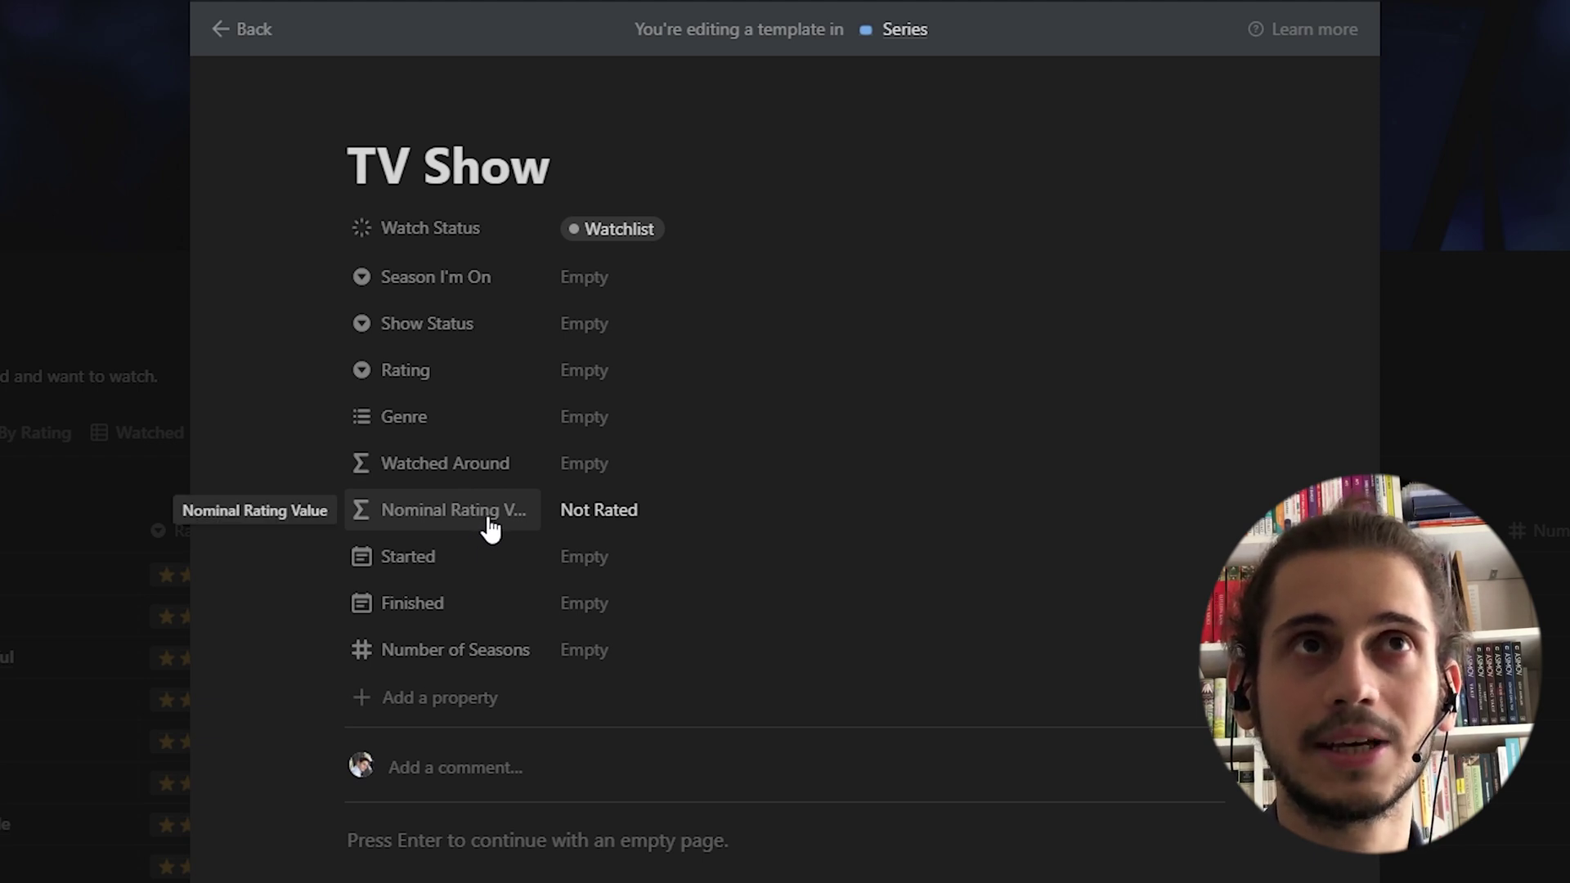
{"action": "left_click", "coordinate": [459, 296]}
{"action": "left_click", "coordinate": [459, 284]}
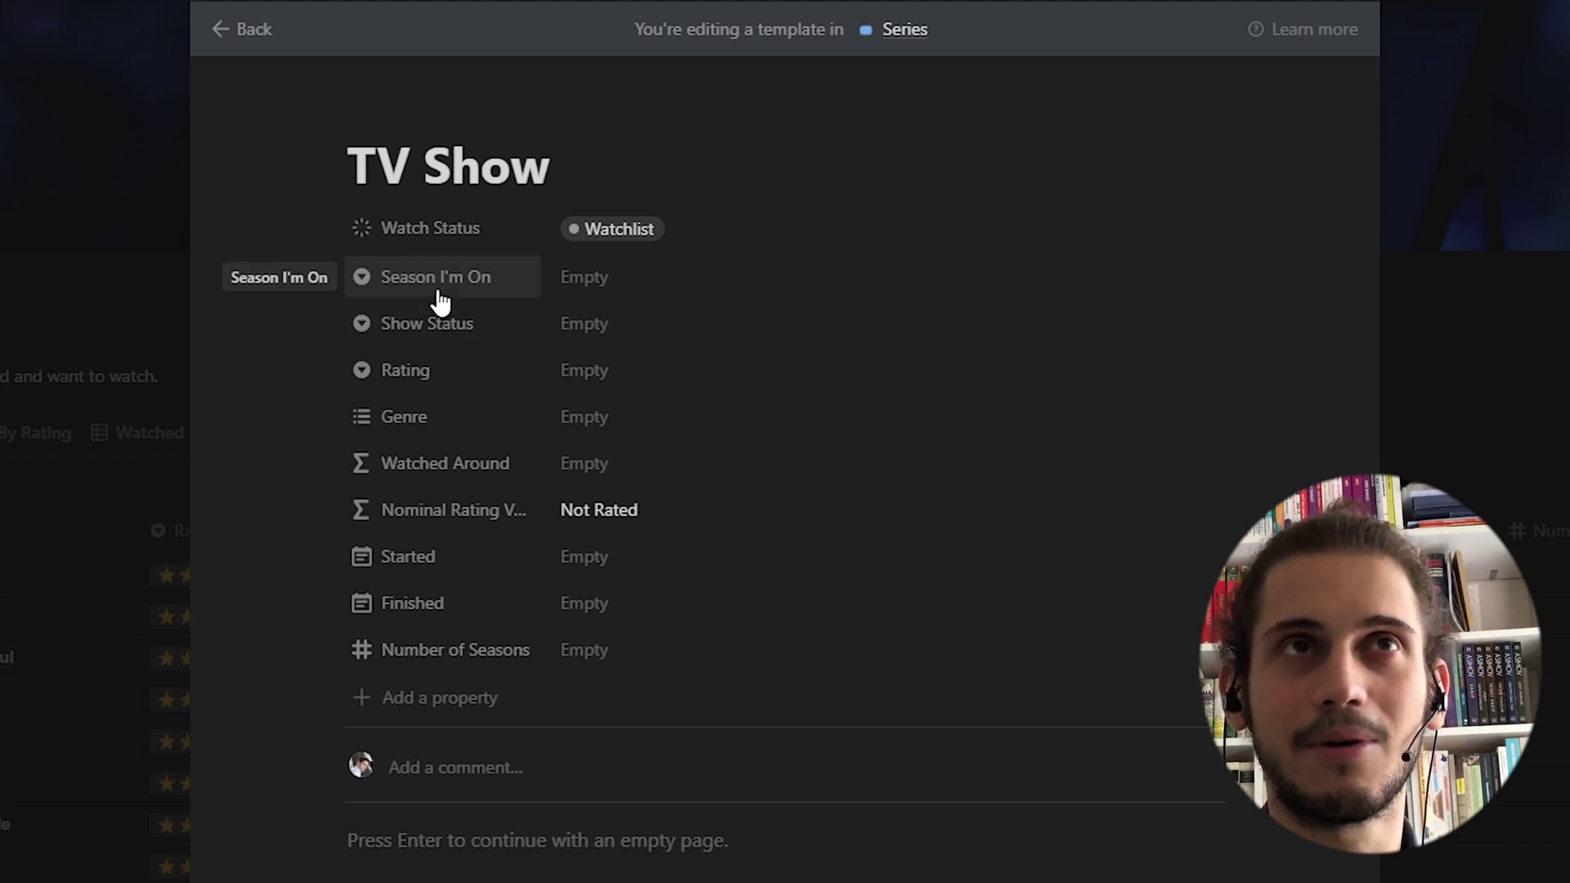
{"action": "left_click_drag", "start_coordinate": [440, 302], "coordinate": [442, 309]}
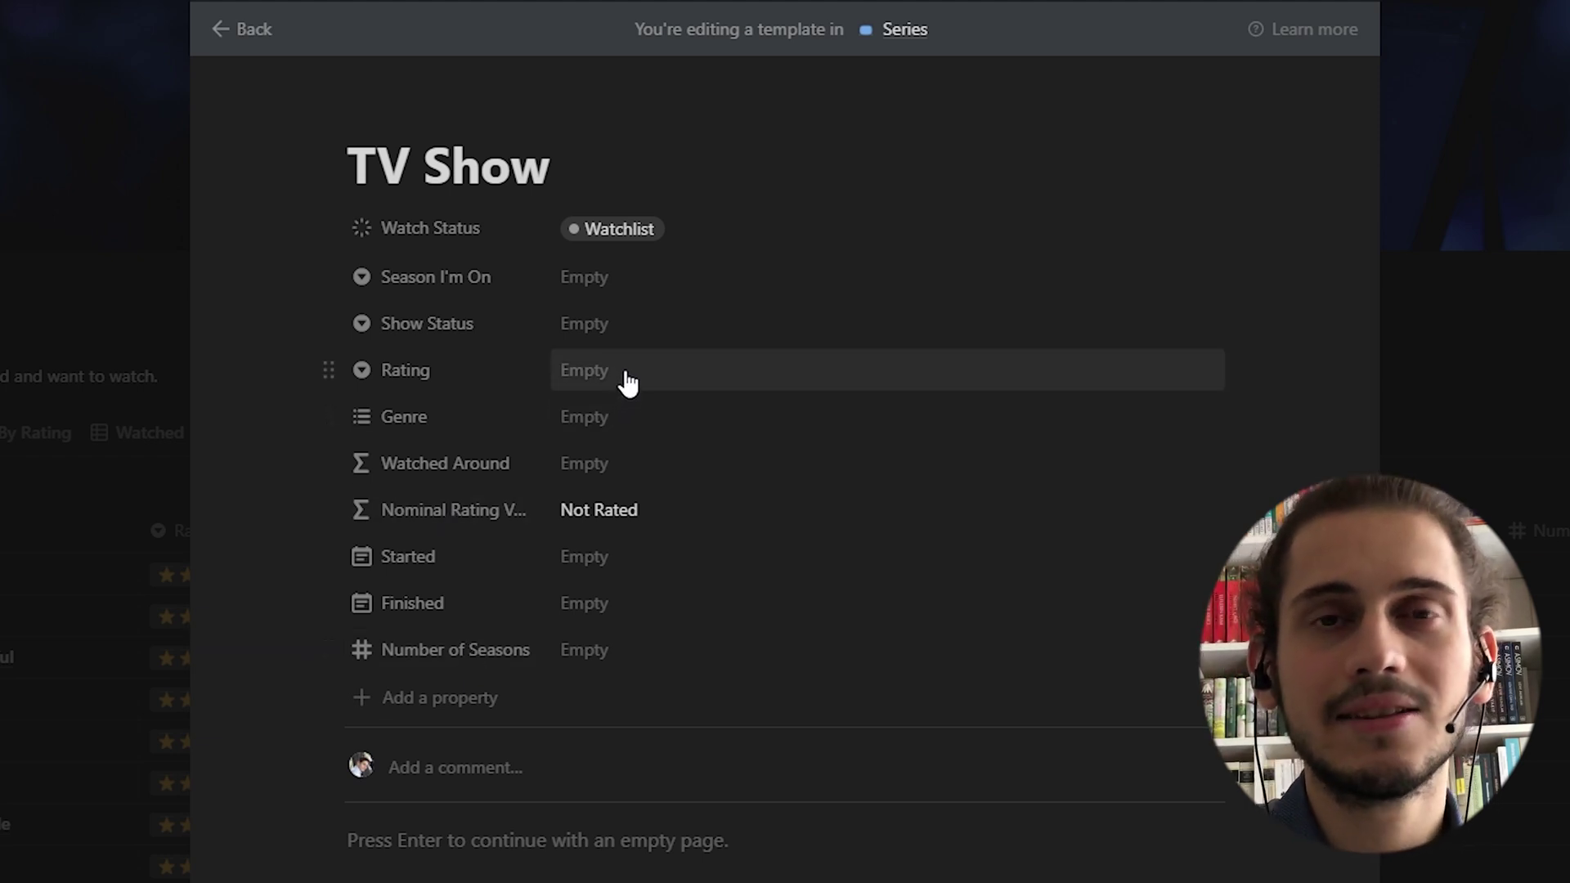
- Close the template editor and return to the Series Full Chart table
{"action": "left_click", "coordinate": [241, 37]}
{"action": "scroll", "coordinate": [1011, 300], "scroll_direction": "down", "scroll_amount": 3}
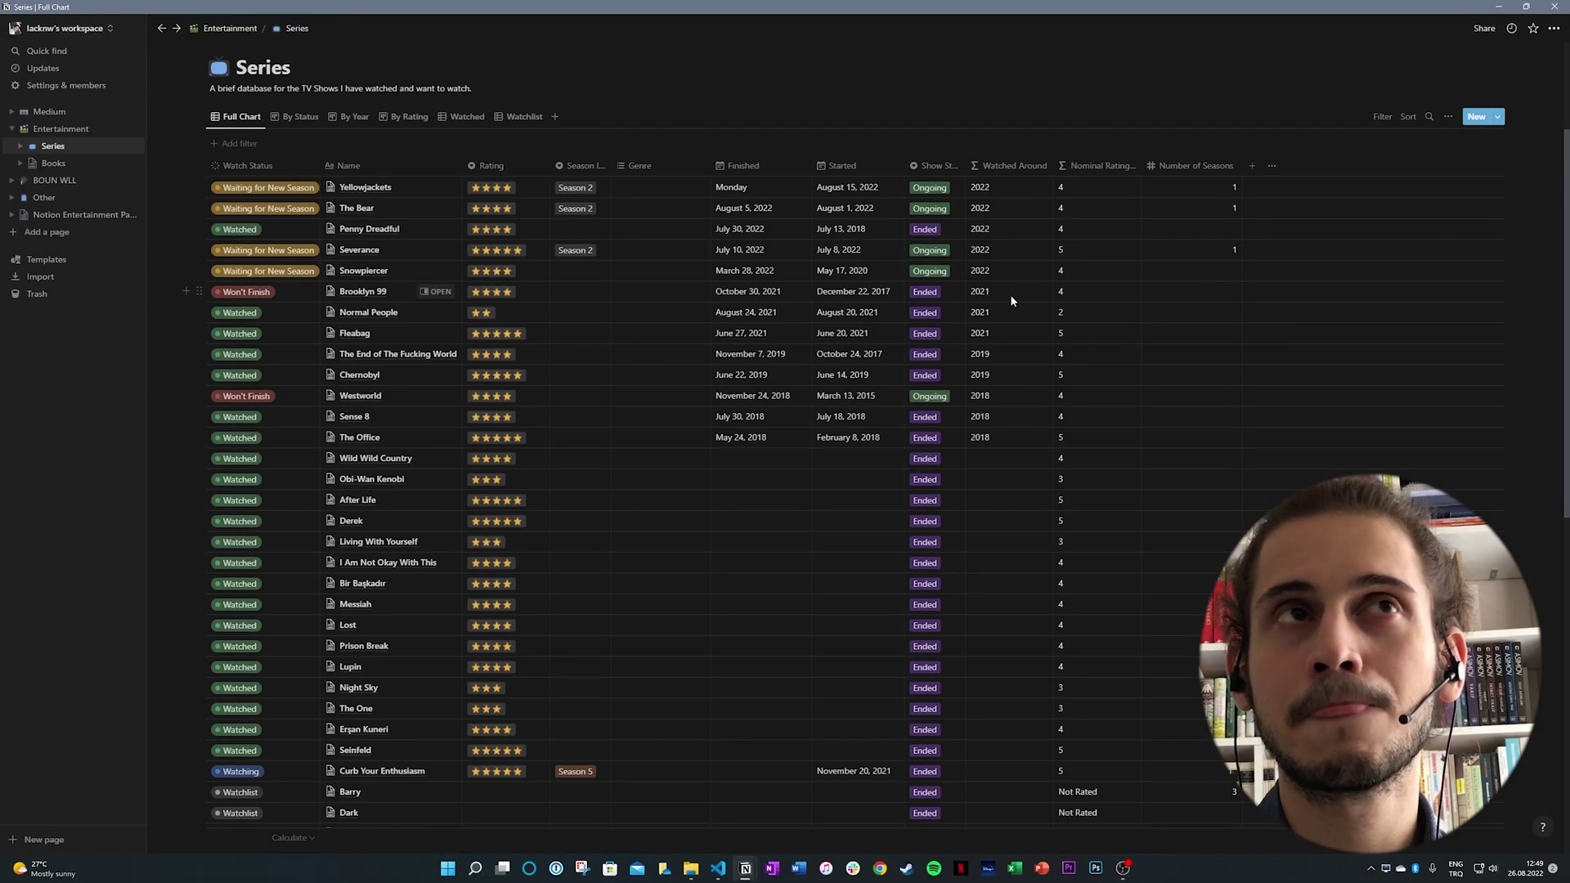
{"action": "scroll", "coordinate": [1012, 292], "scroll_direction": "up", "scroll_amount": 3}
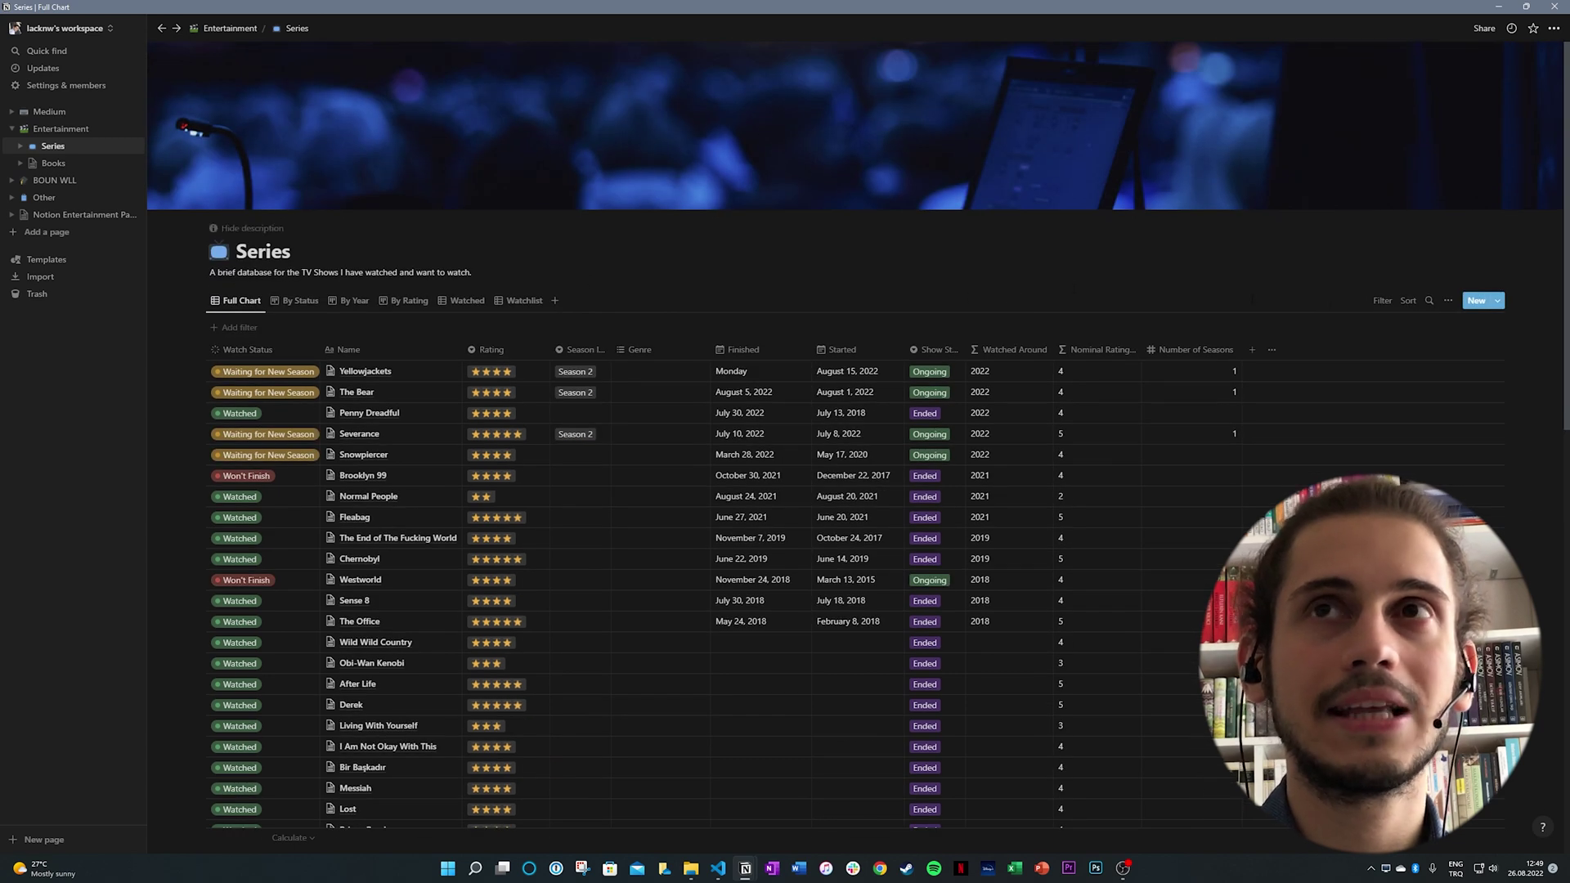
{"action": "scroll", "coordinate": [1382, 304], "scroll_direction": "down", "scroll_amount": 1}
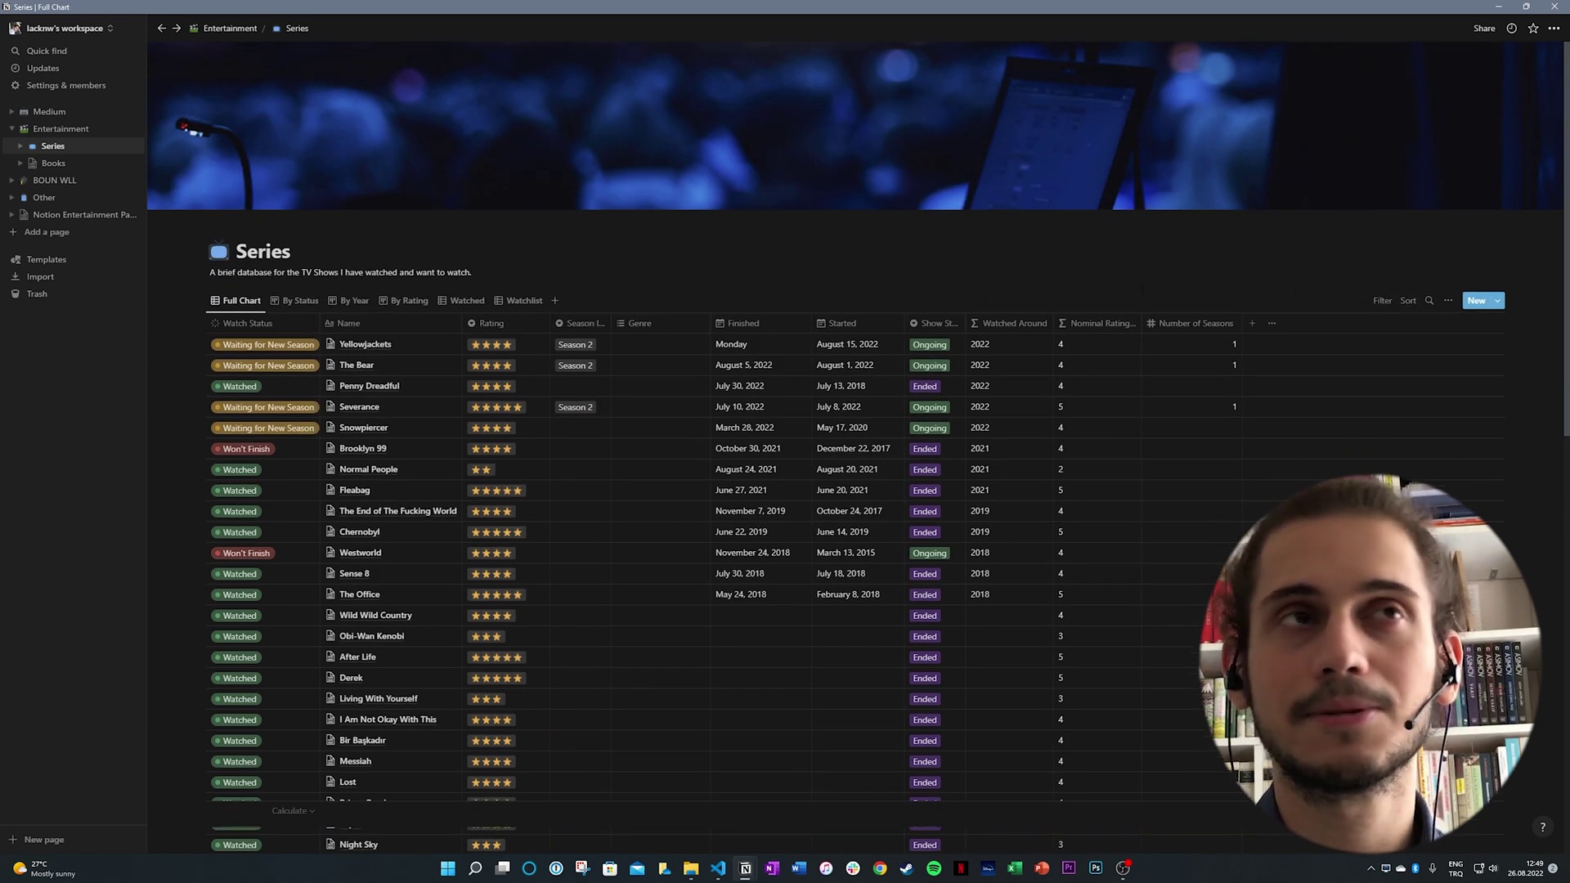
{"action": "scroll", "coordinate": [1382, 304], "scroll_direction": "down", "scroll_amount": 3}
{"action": "scroll", "coordinate": [1382, 304], "scroll_direction": "up", "scroll_amount": 3}
- Add a filter rule on Watch Status and list its possible values
{"action": "left_click", "coordinate": [1382, 301]}
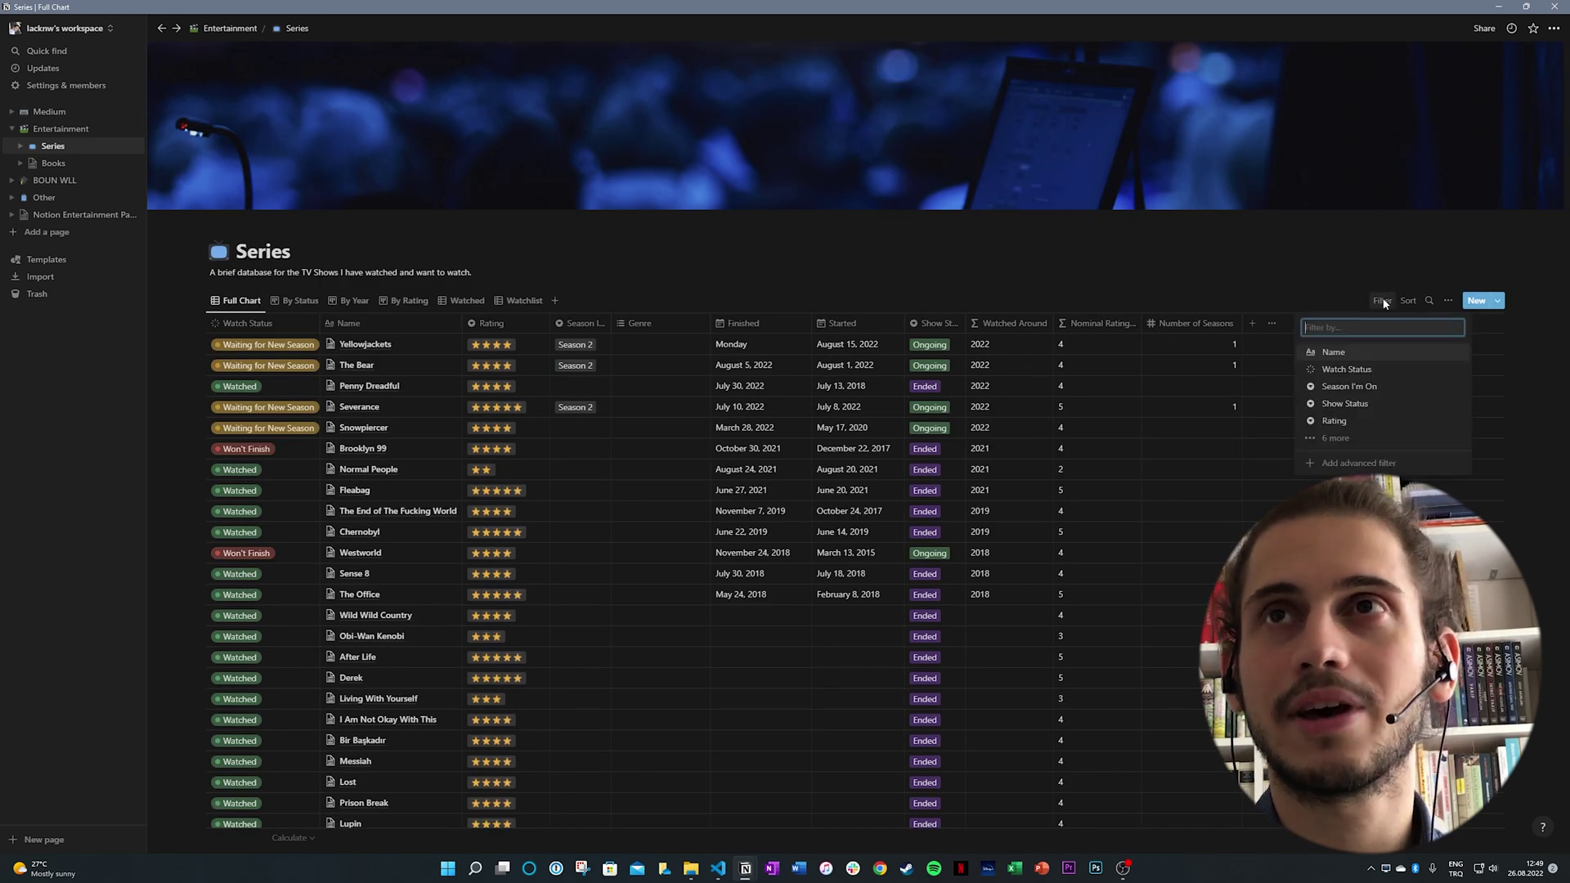
{"action": "left_click", "coordinate": [1335, 439]}
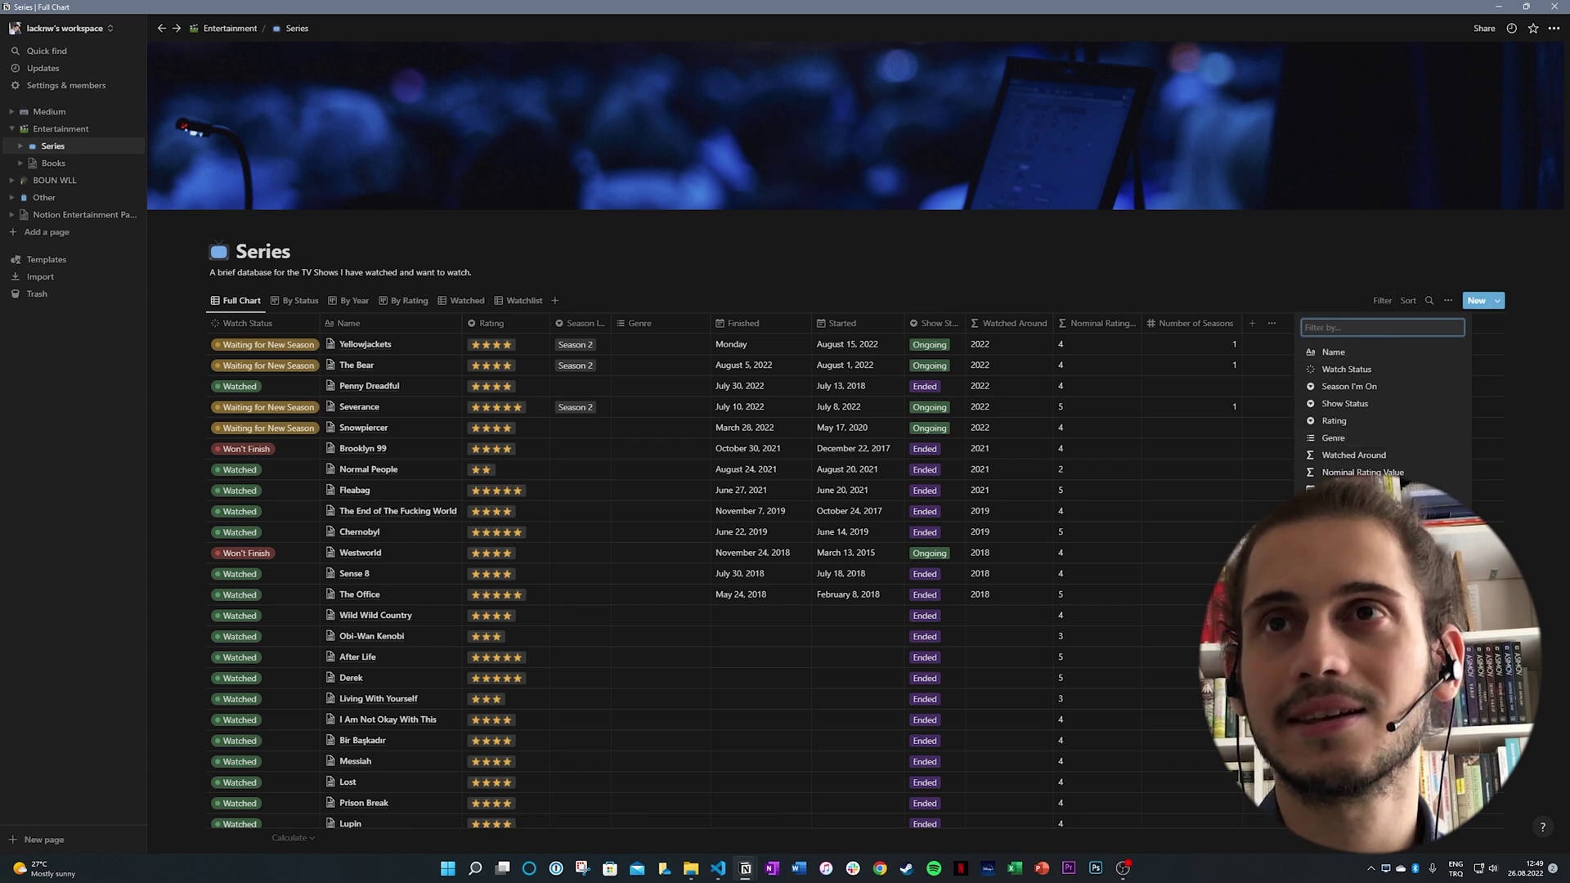
{"action": "left_click", "coordinate": [1333, 351]}
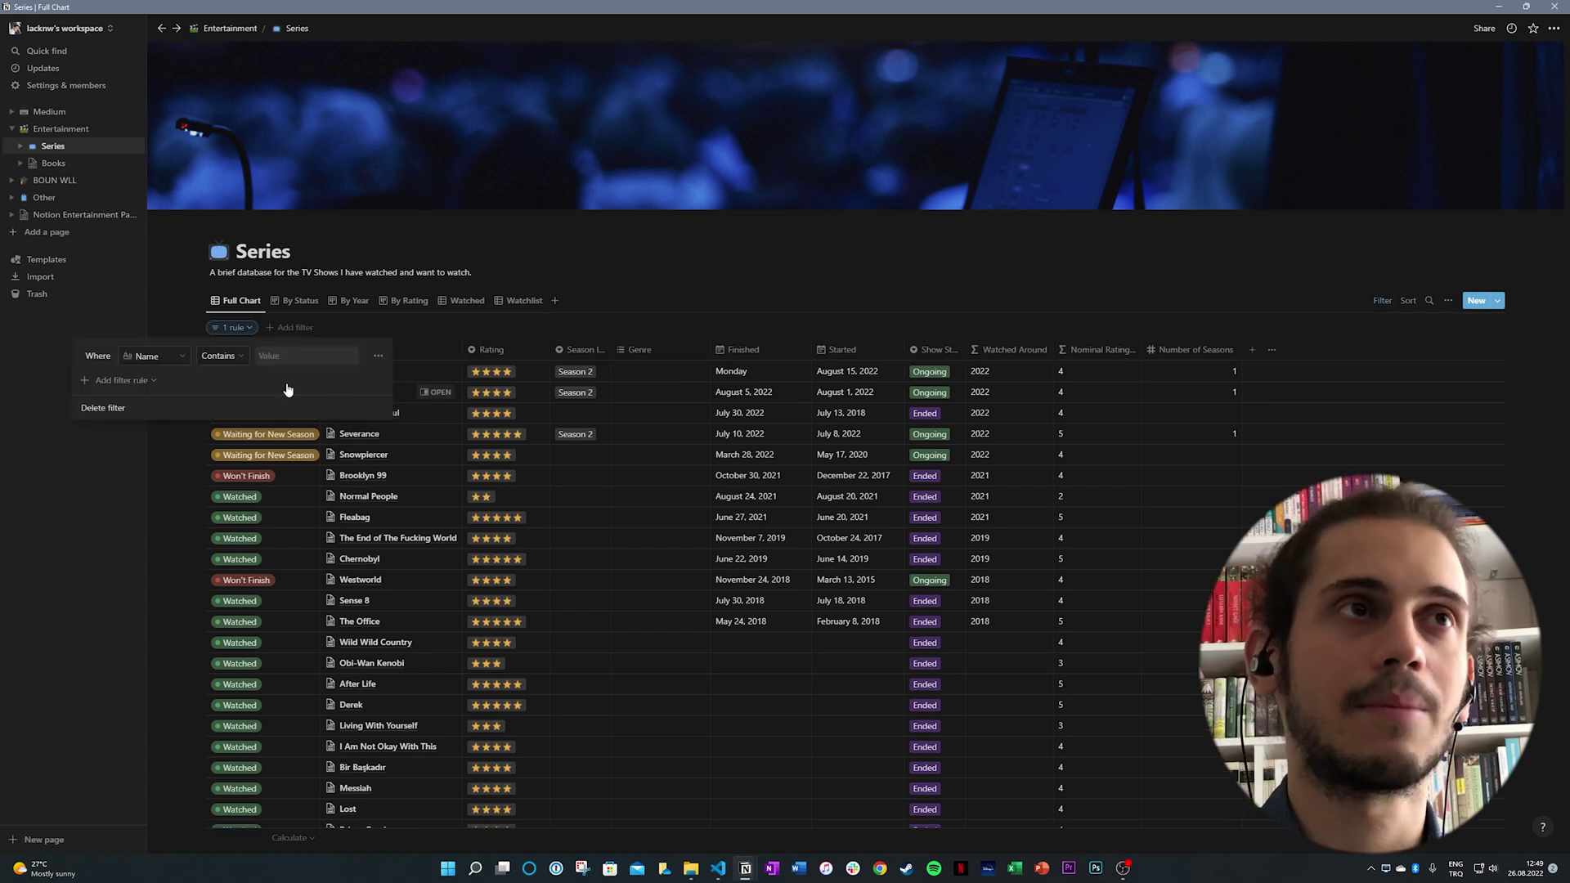
{"action": "left_click", "coordinate": [155, 356]}
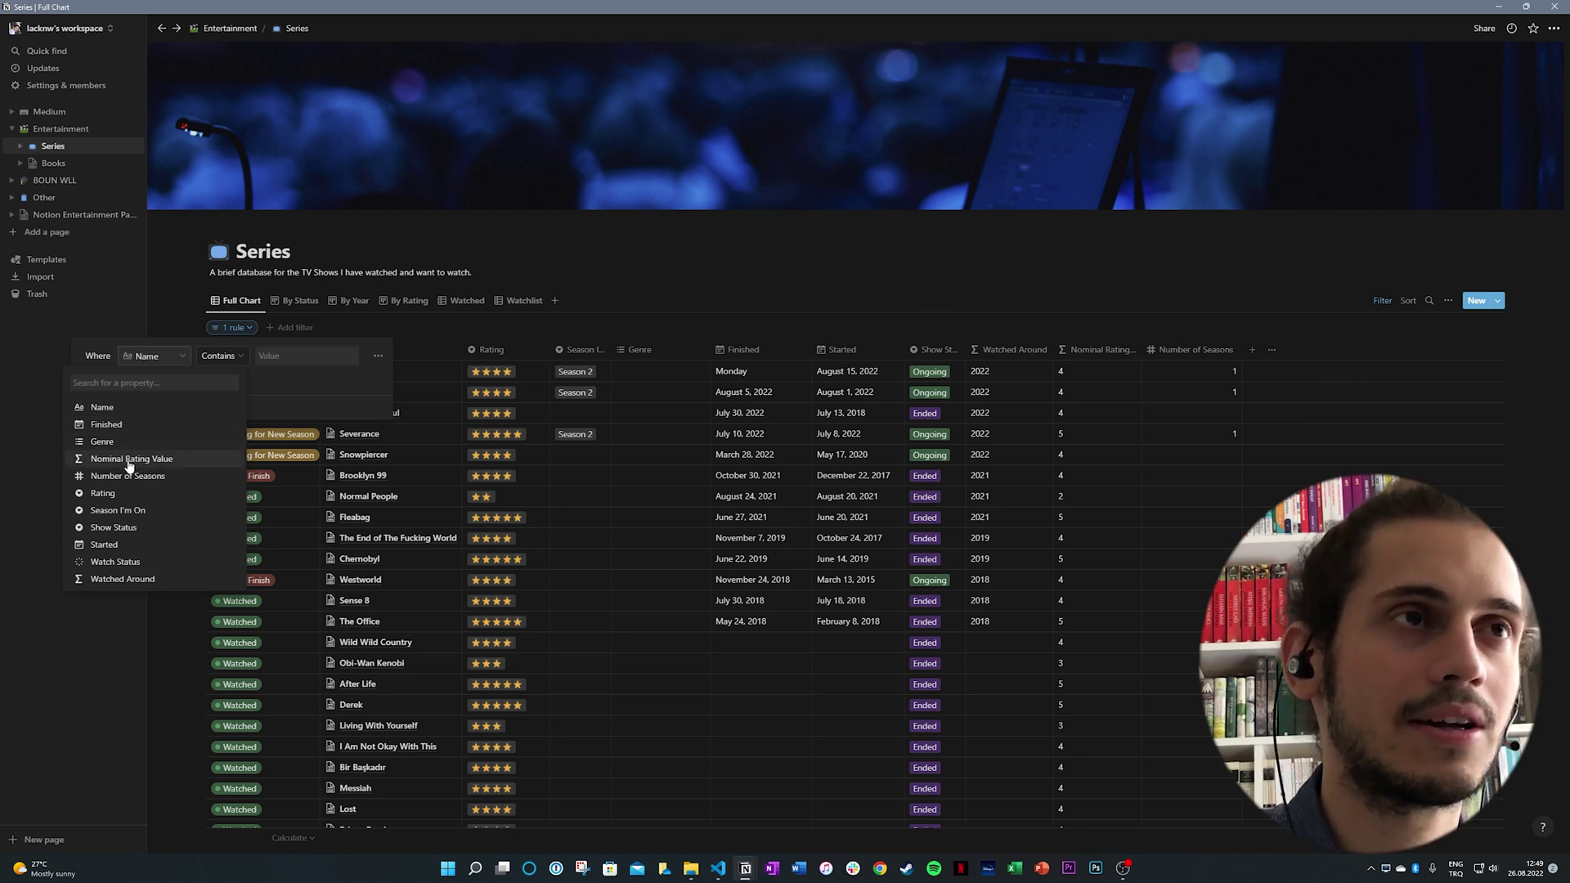
{"action": "left_click", "coordinate": [114, 562]}
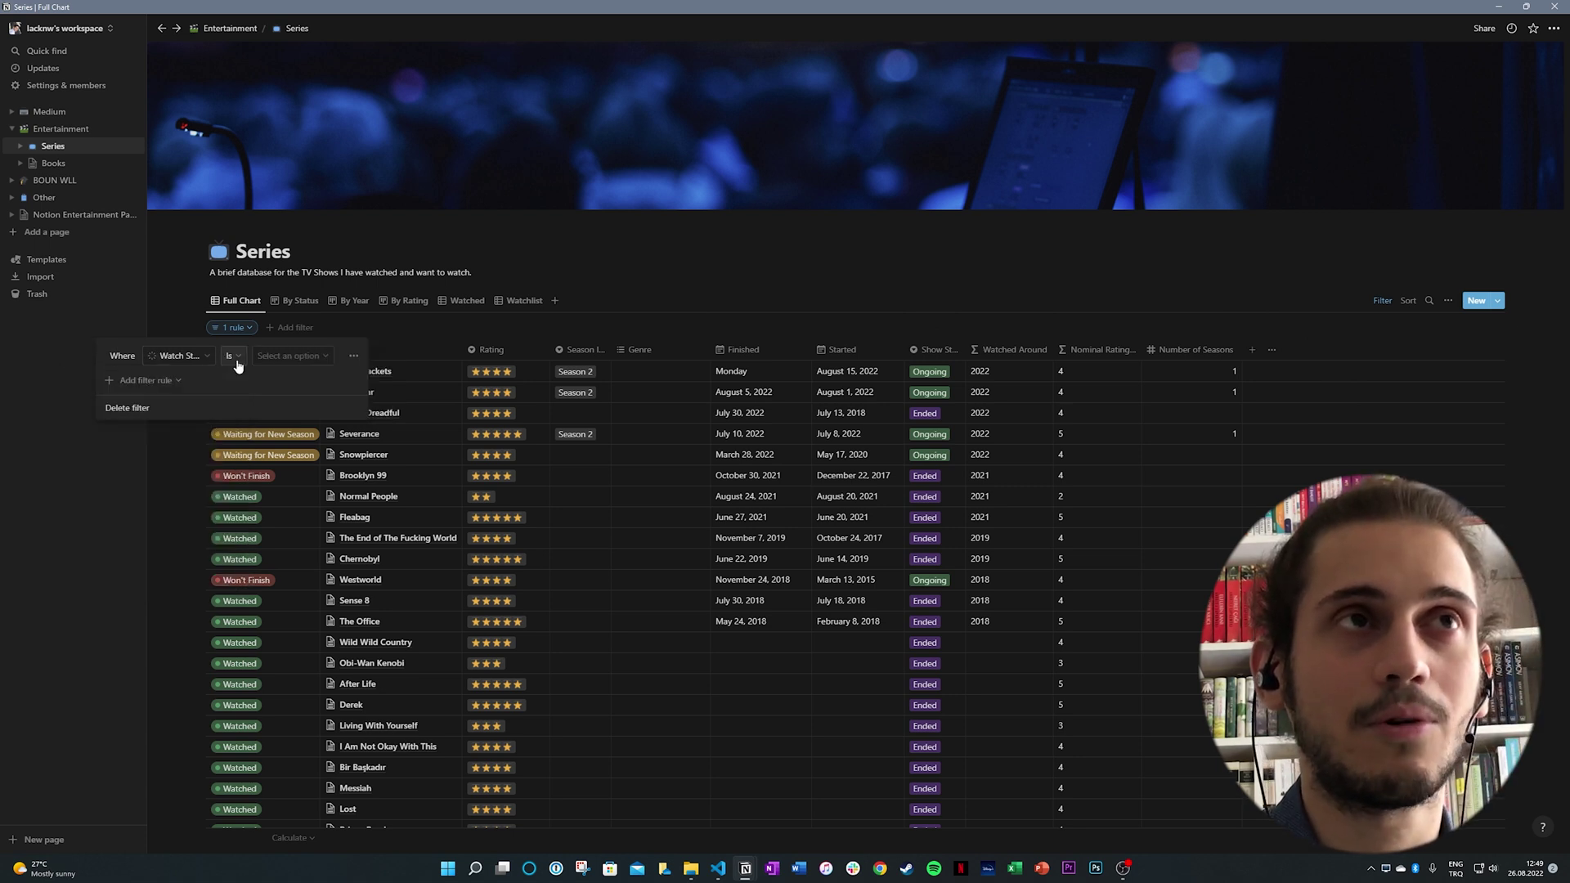
{"action": "left_click", "coordinate": [282, 356]}
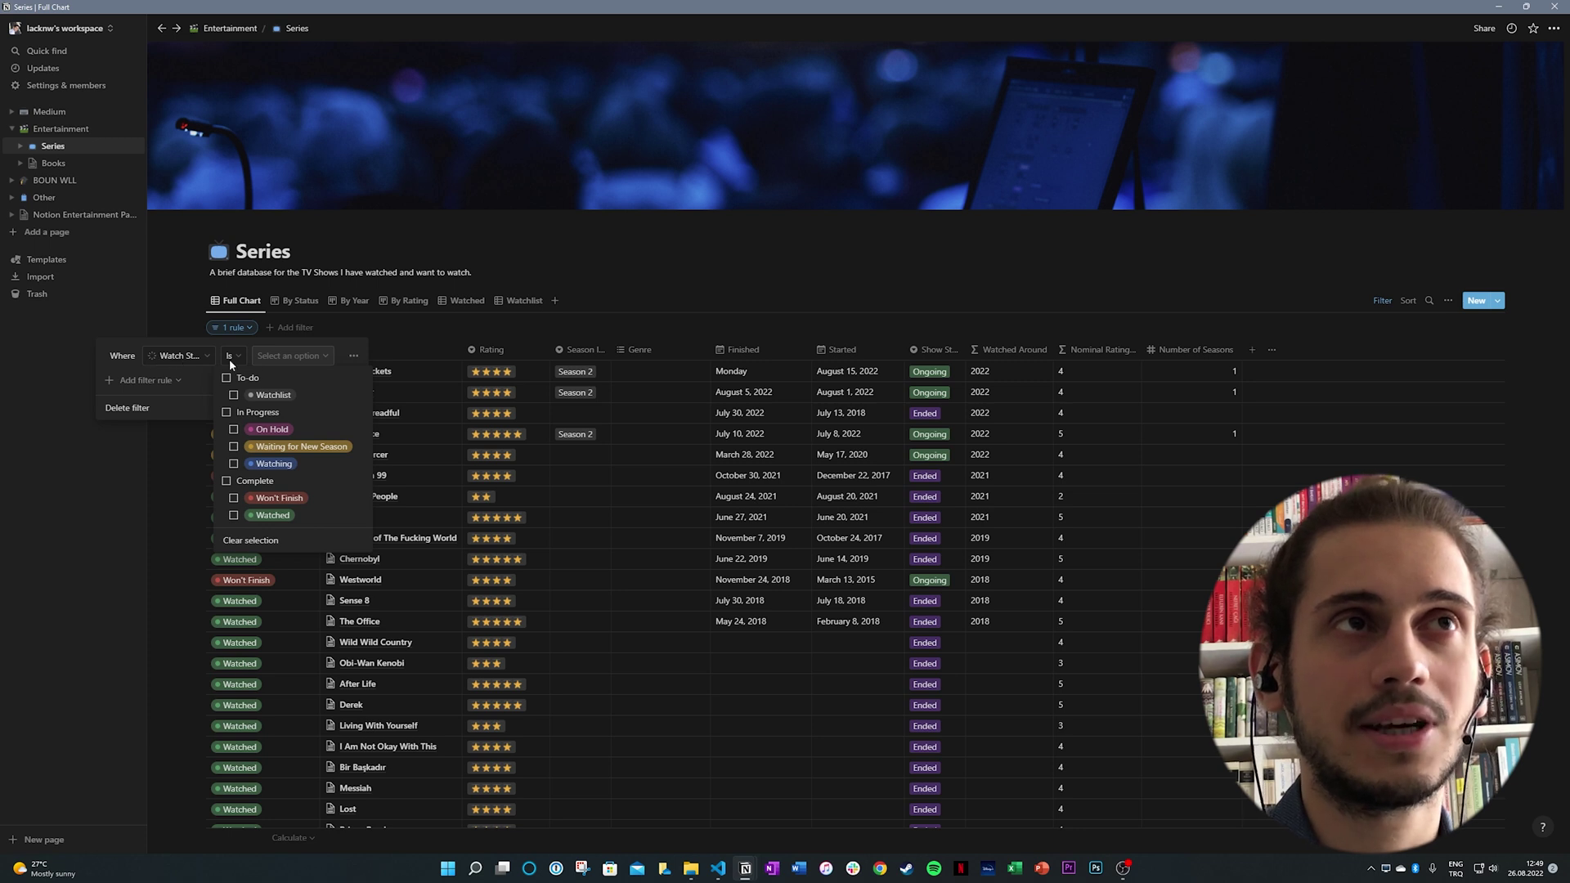
- Set the Watch Status rule to Watched and add a Show Status Is Ended rule
{"action": "left_click", "coordinate": [272, 515]}
{"action": "left_click", "coordinate": [152, 381]}
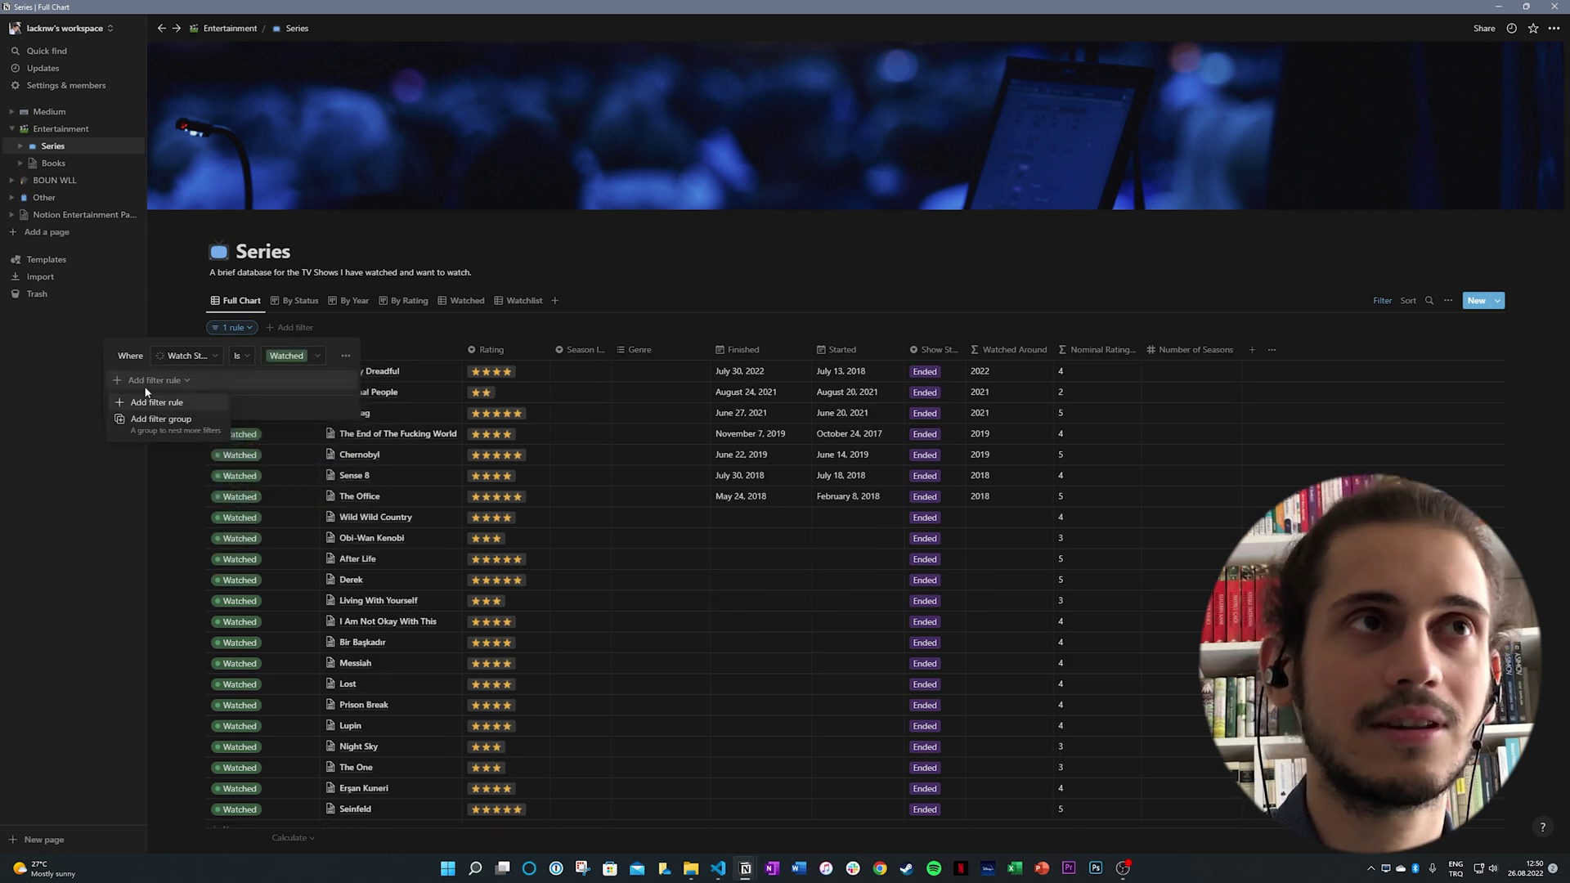
{"action": "left_click", "coordinate": [152, 402]}
{"action": "left_click", "coordinate": [188, 381]}
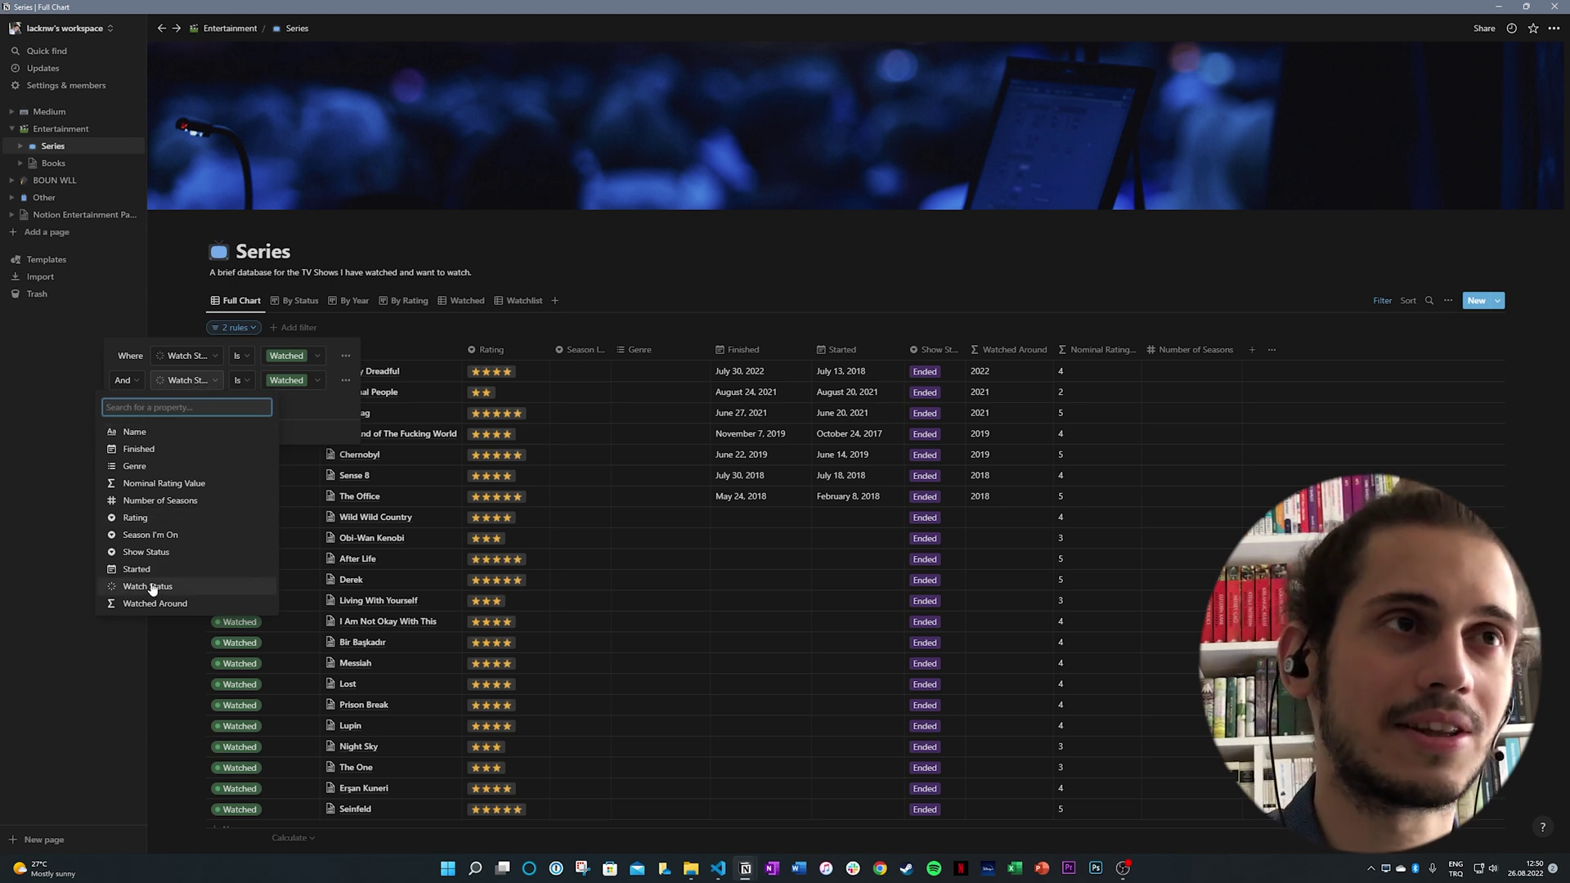
{"action": "left_click", "coordinate": [157, 553]}
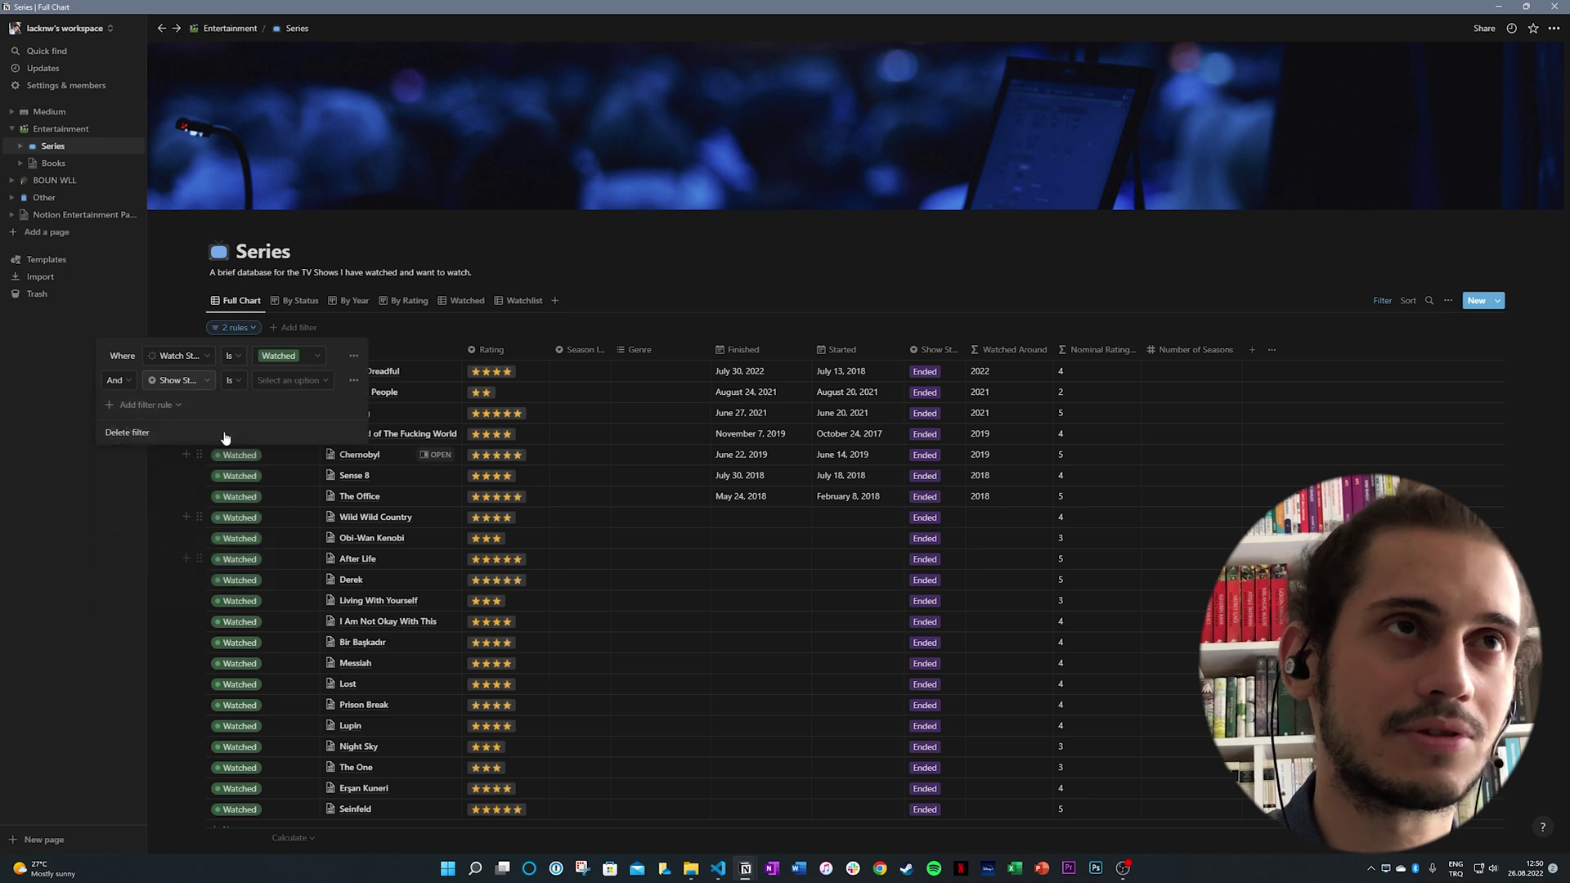
{"action": "left_click", "coordinate": [291, 381]}
{"action": "left_click", "coordinate": [264, 446]}
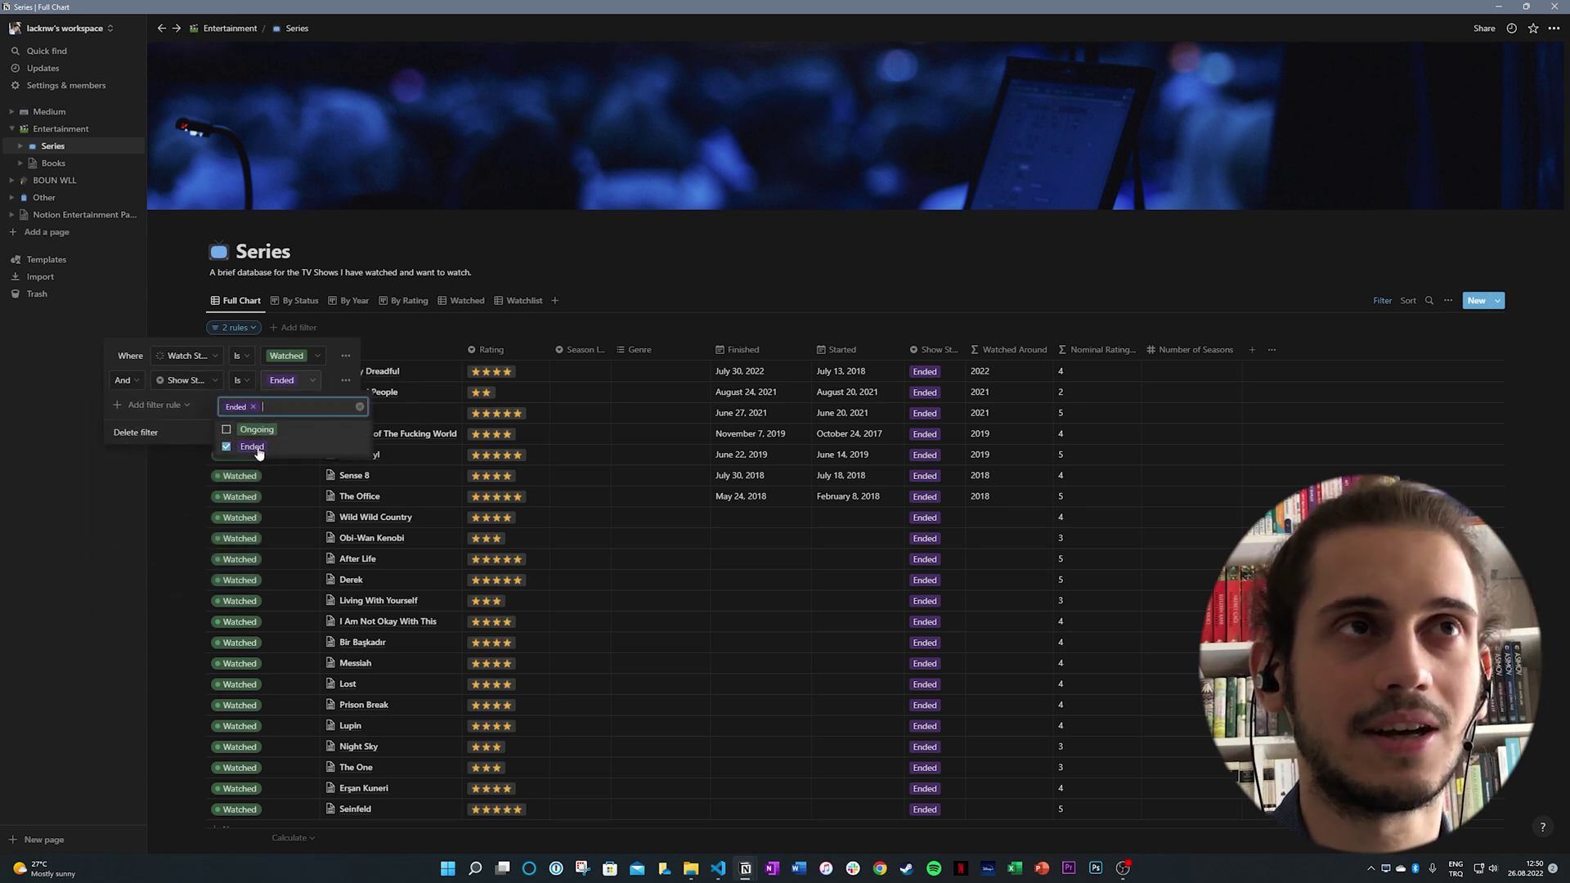
- Add a third rule keeping only Rating ★★★★★ shows
{"action": "left_click", "coordinate": [148, 405]}
{"action": "left_click", "coordinate": [147, 423]}
{"action": "left_click", "coordinate": [206, 405]}
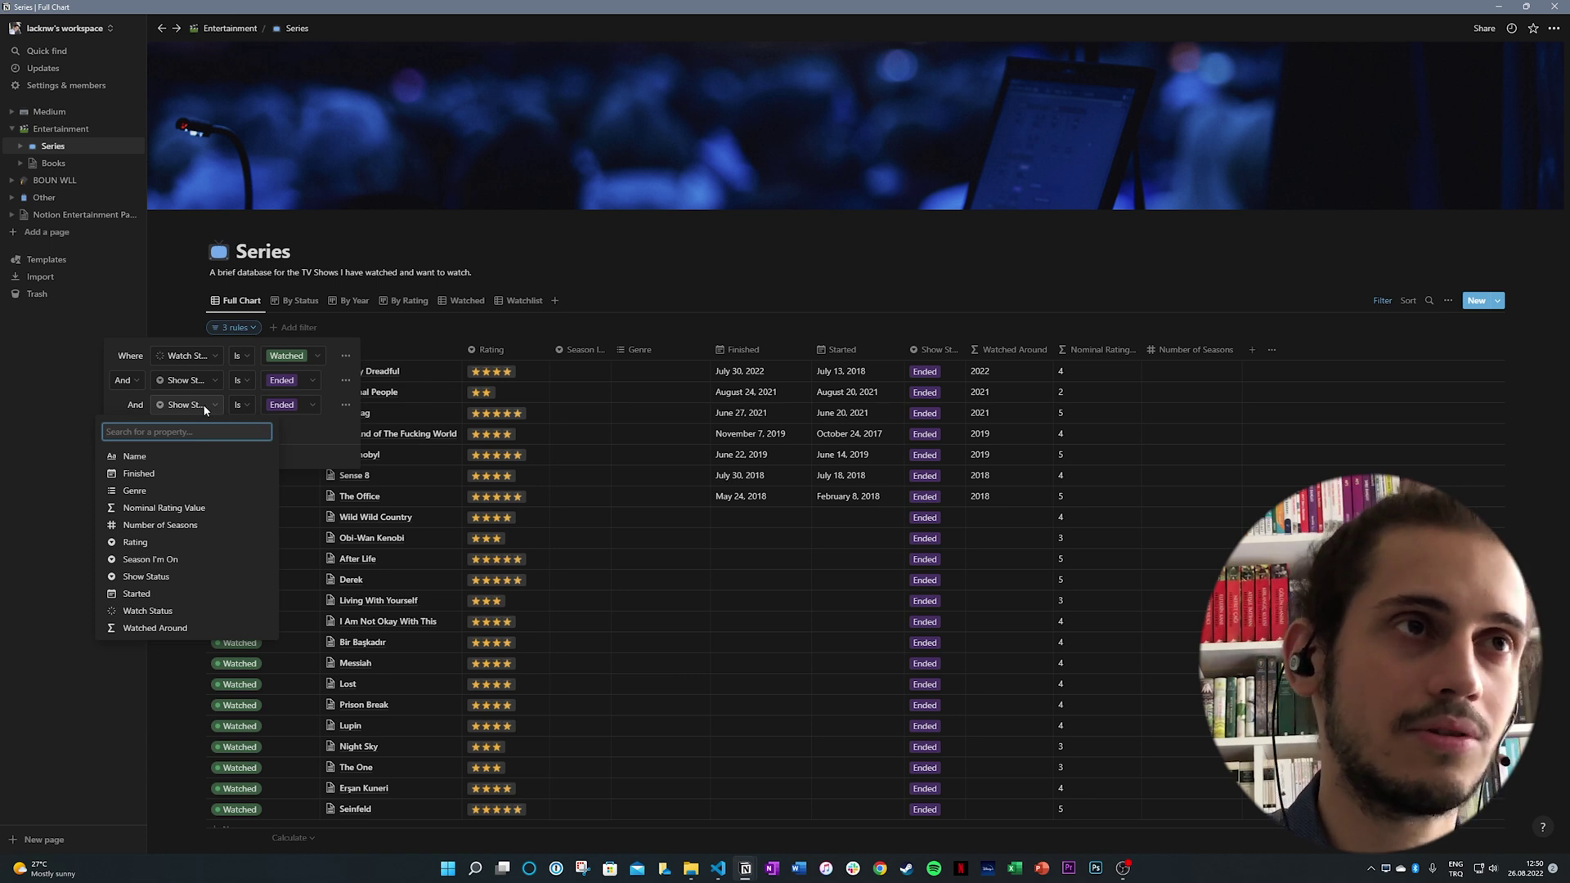
{"action": "left_click", "coordinate": [135, 542]}
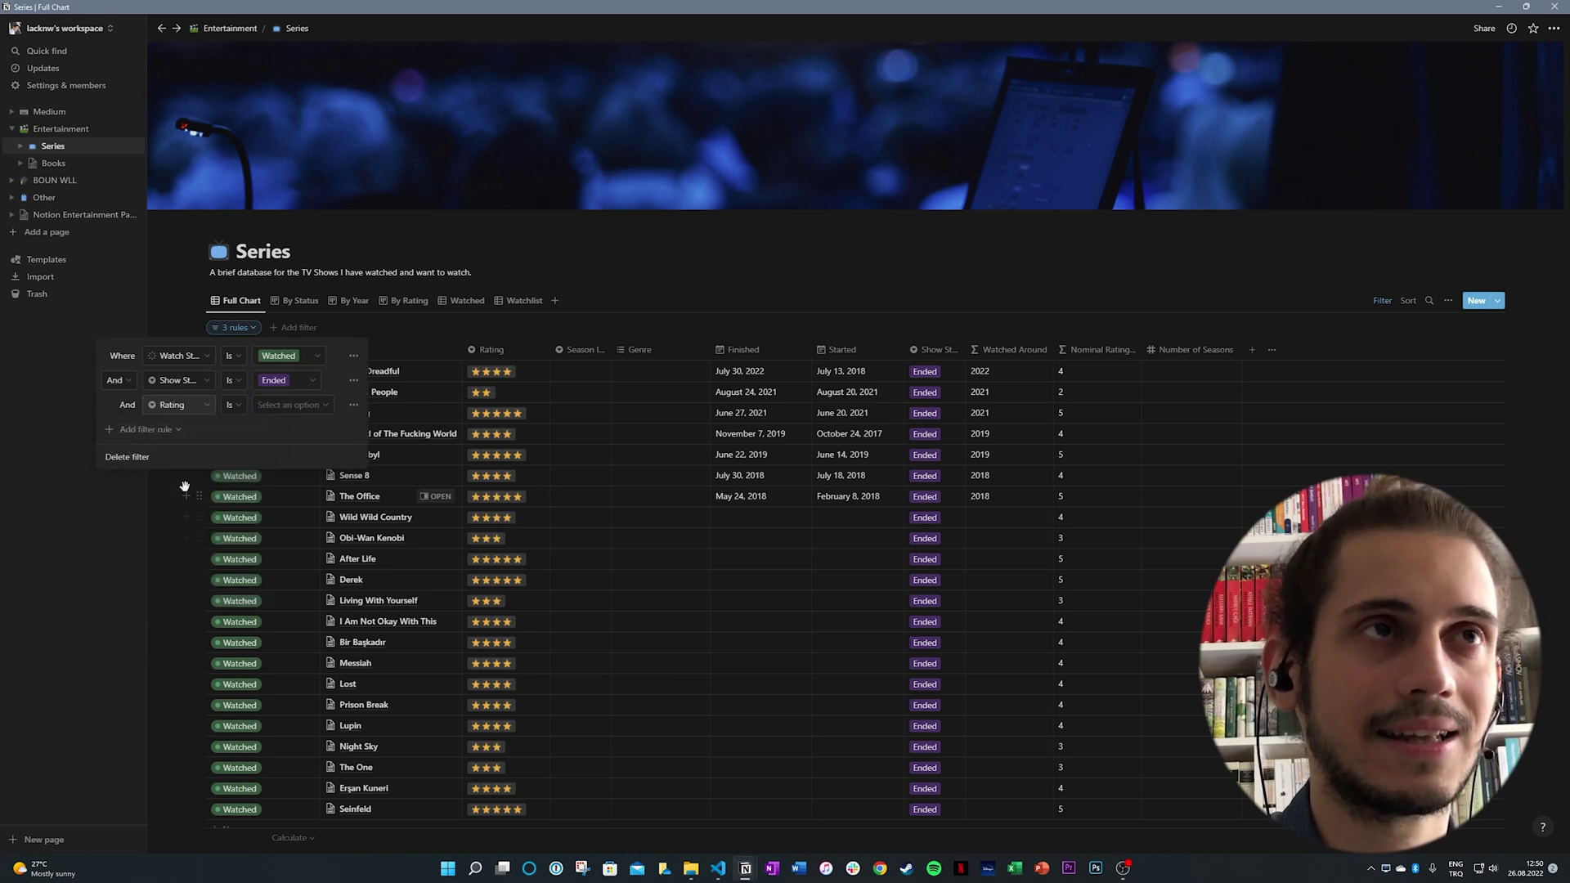
{"action": "left_click", "coordinate": [278, 406]}
{"action": "left_click", "coordinate": [262, 504]}
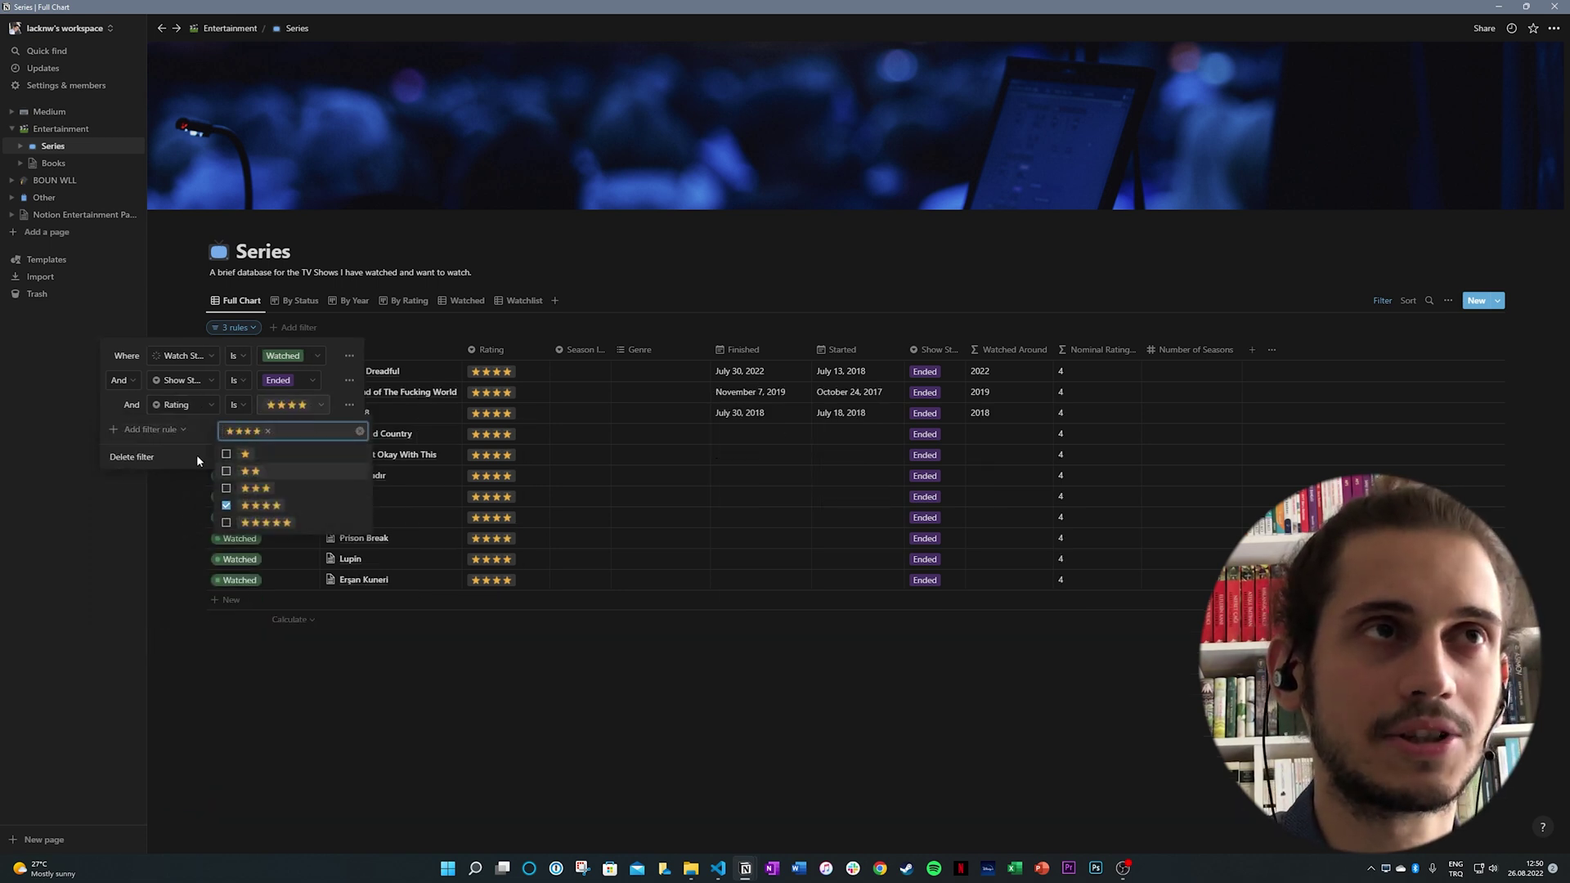
{"action": "left_click", "coordinate": [227, 522]}
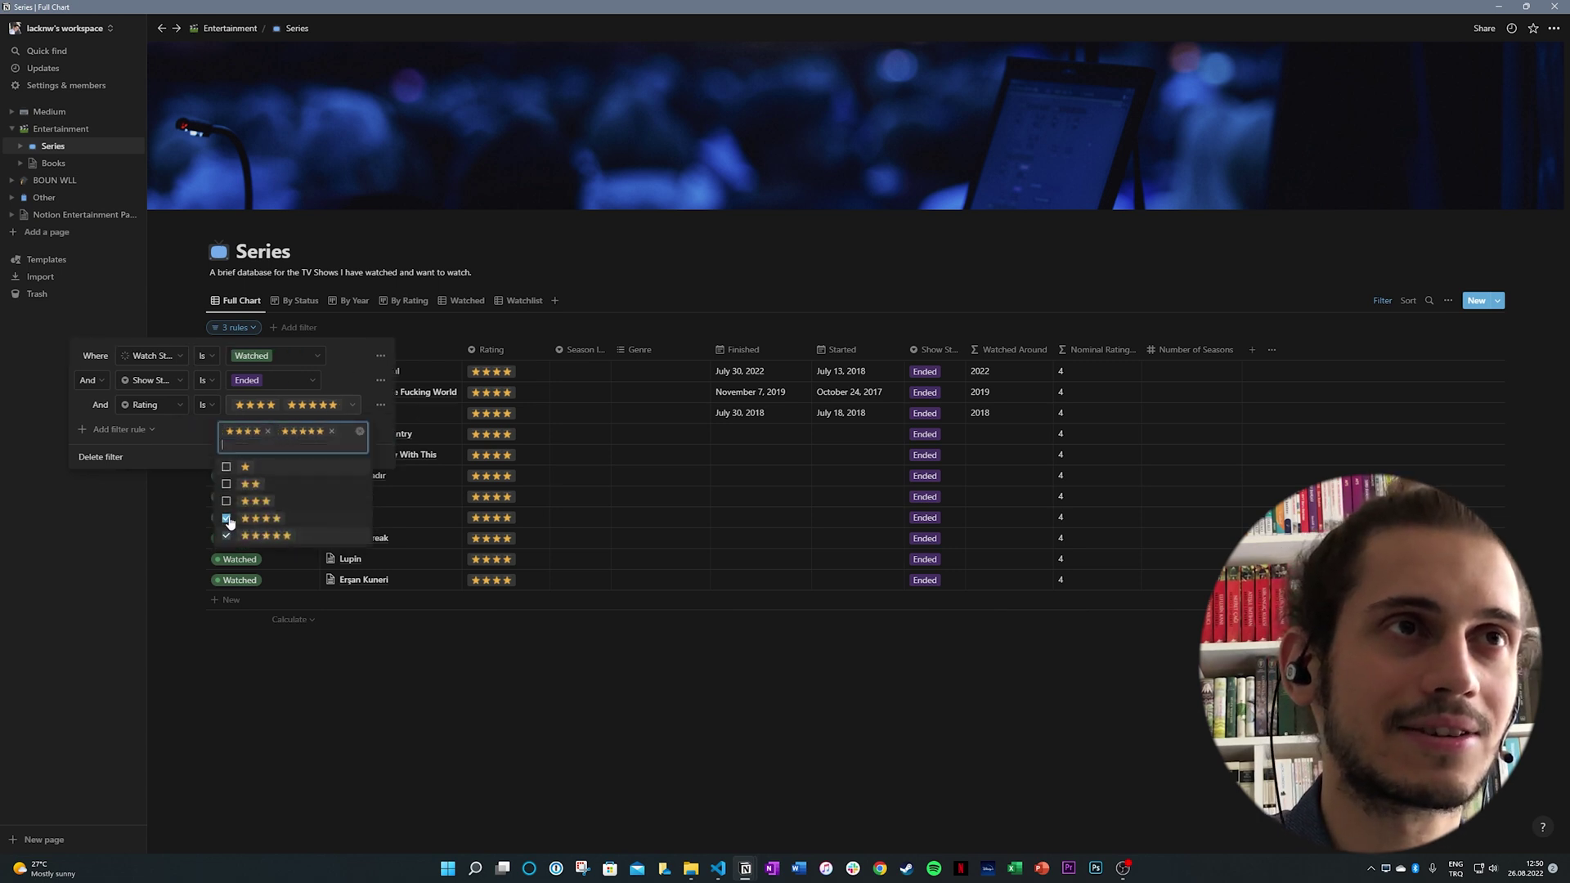
{"action": "left_click", "coordinate": [227, 520]}
{"action": "left_click", "coordinate": [231, 399]}
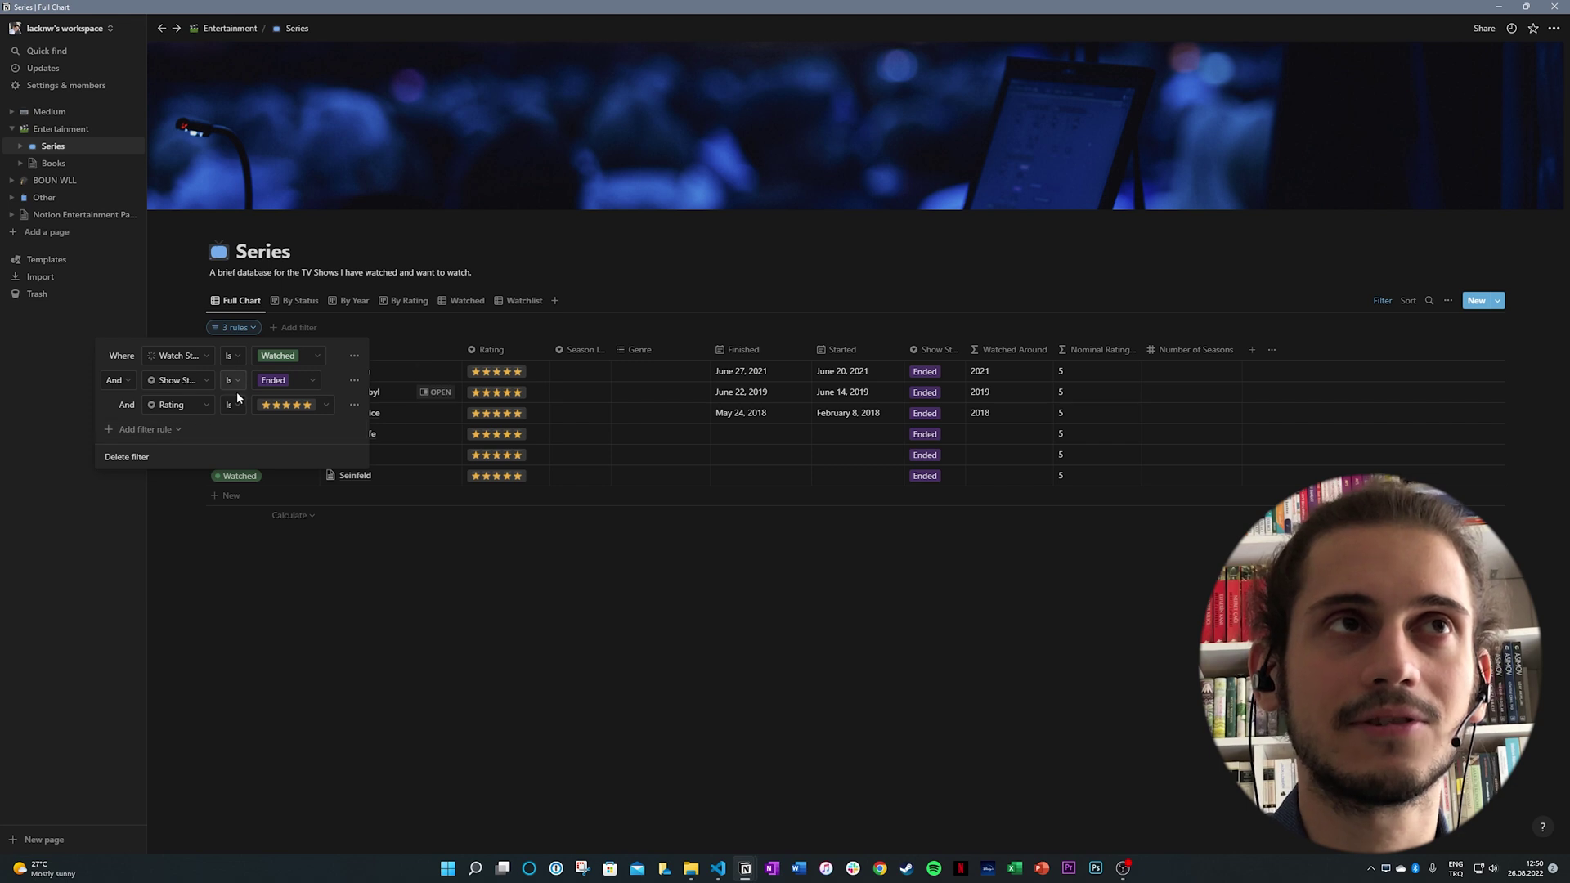
- Close the filter panel and add a new row, auto-filled as Watched, Ended, five stars
{"action": "left_click", "coordinate": [441, 494]}
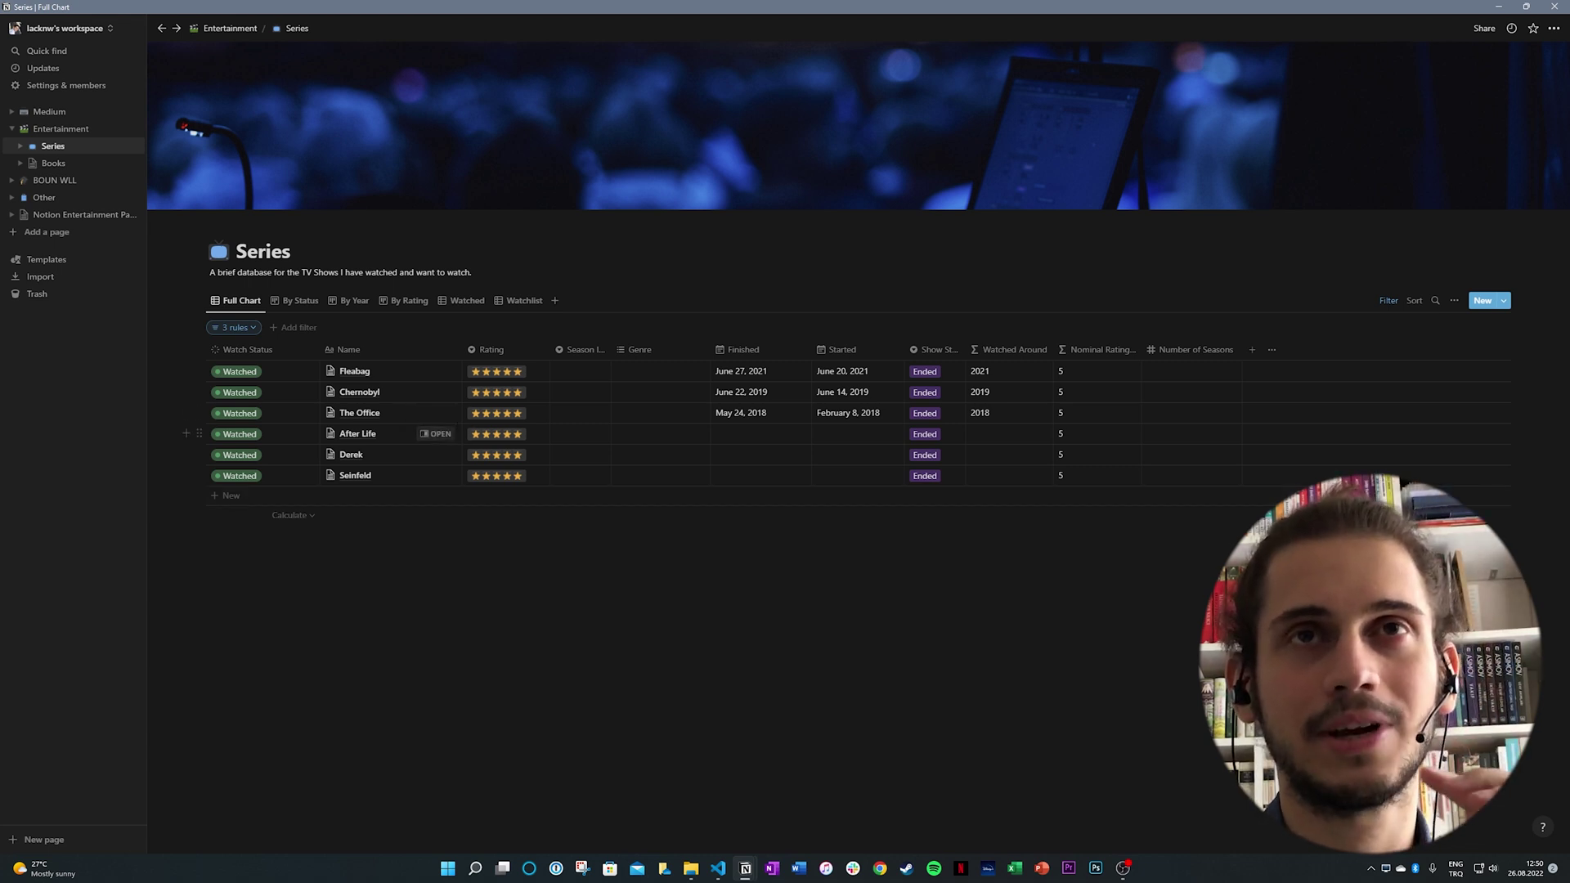
{"action": "left_click", "coordinate": [223, 500]}
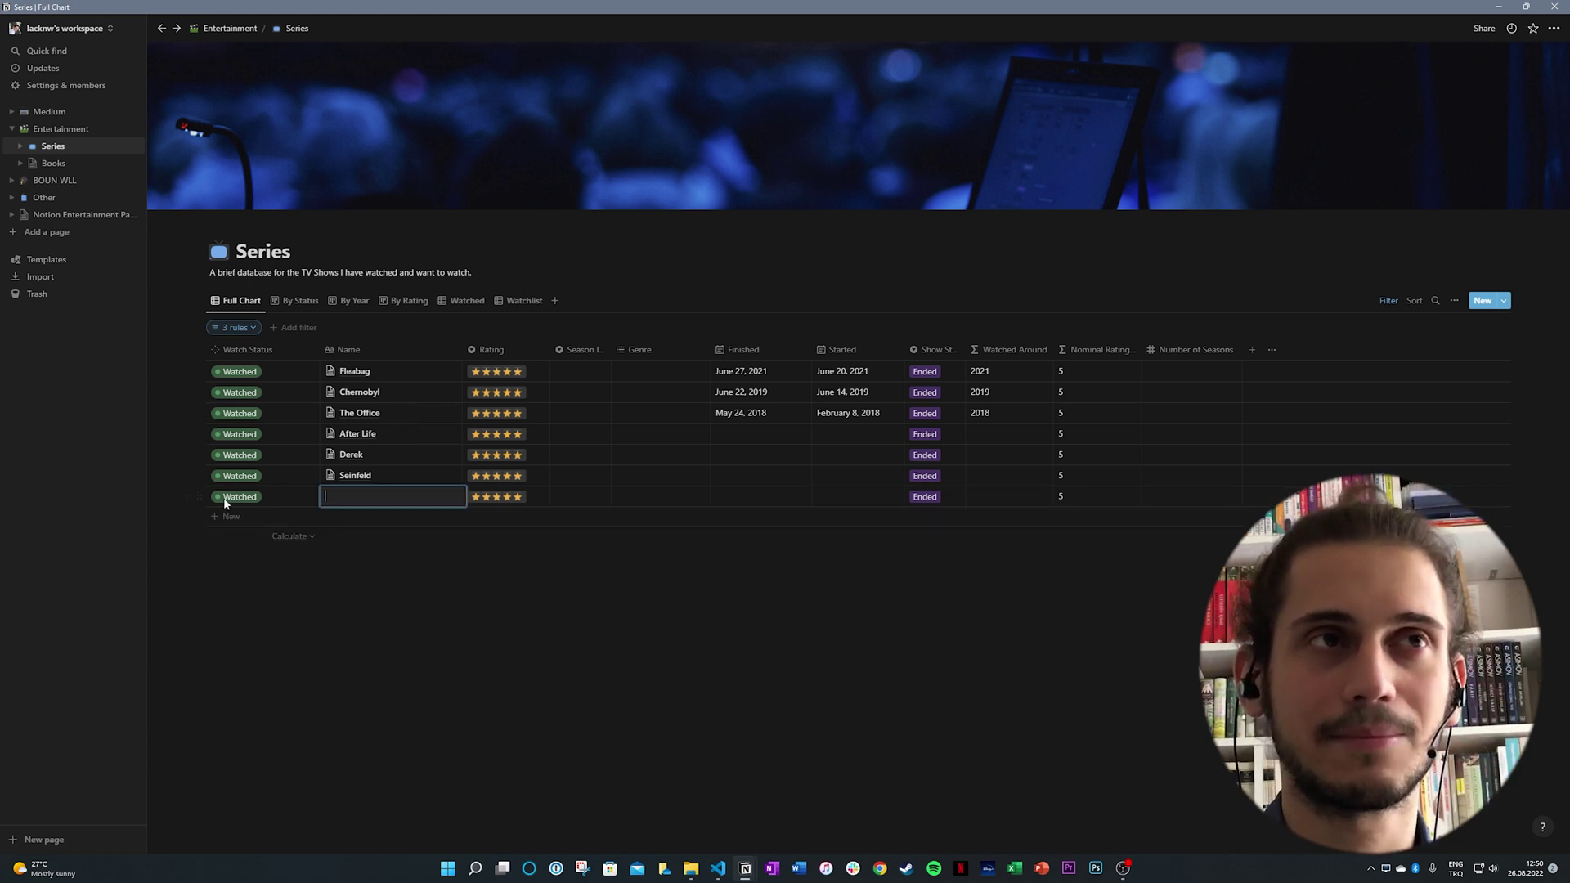